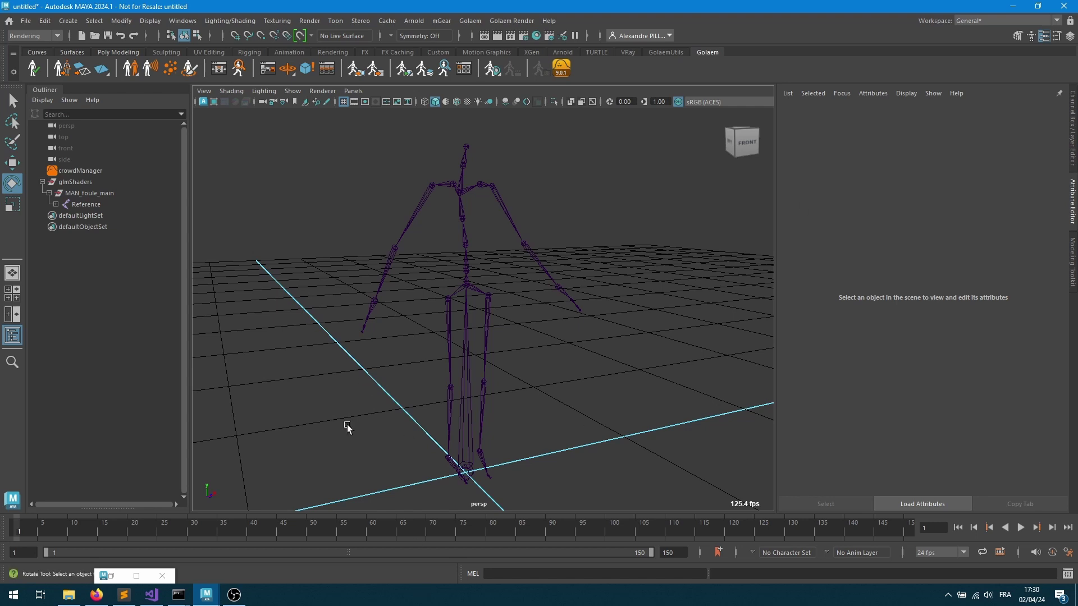
Switch to the crowd scene's Behavior Editor, add a Motion behavior above the main flow line, and open its motion clip settings
left_click(206, 594)
left_click(248, 568)
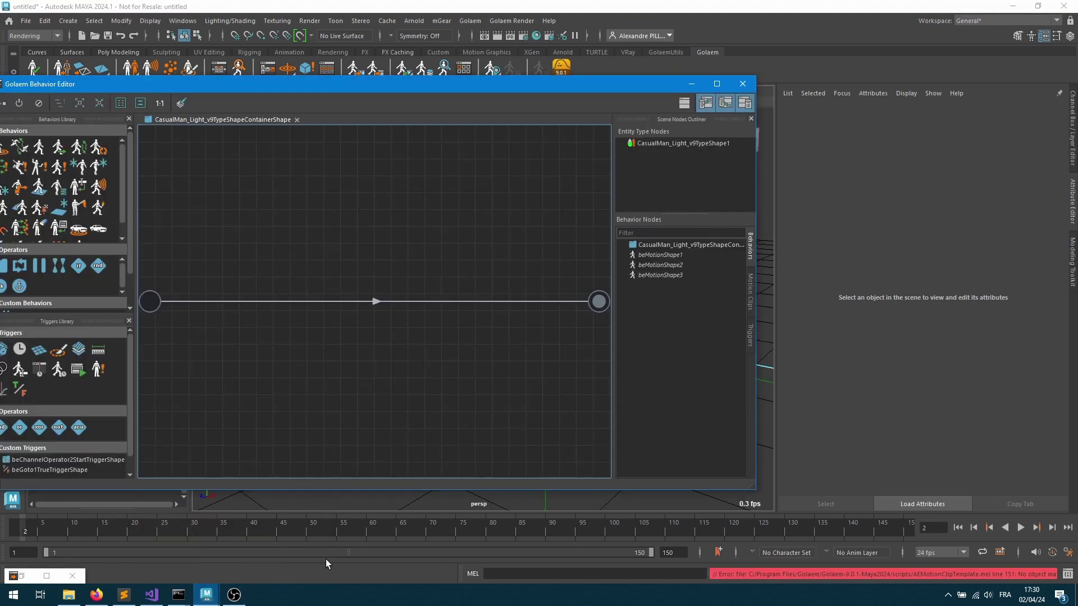
left_click_drag(37, 148, 355, 192)
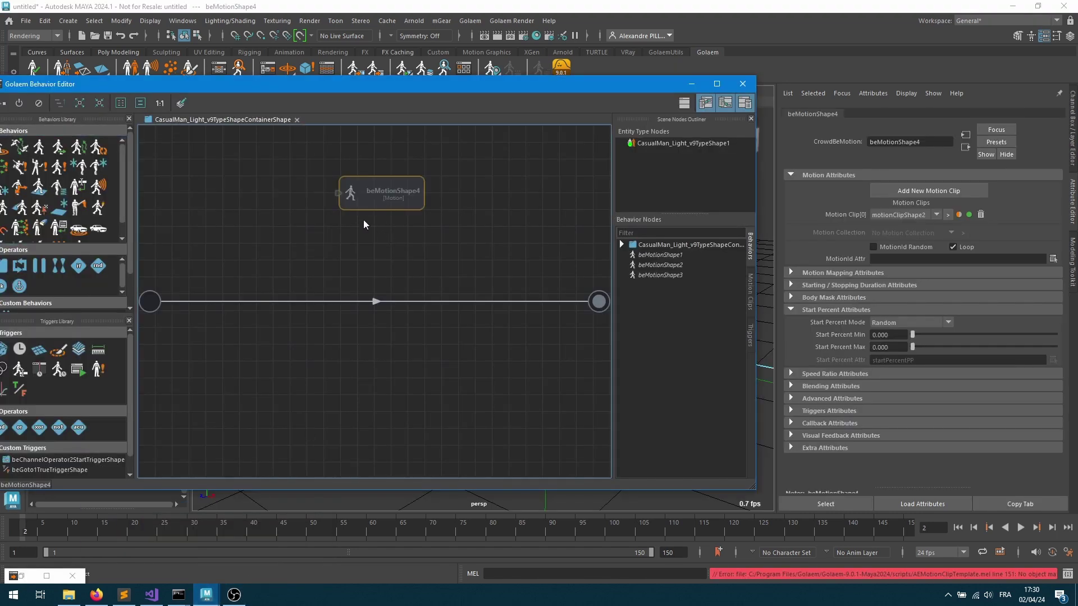
left_click(947, 215)
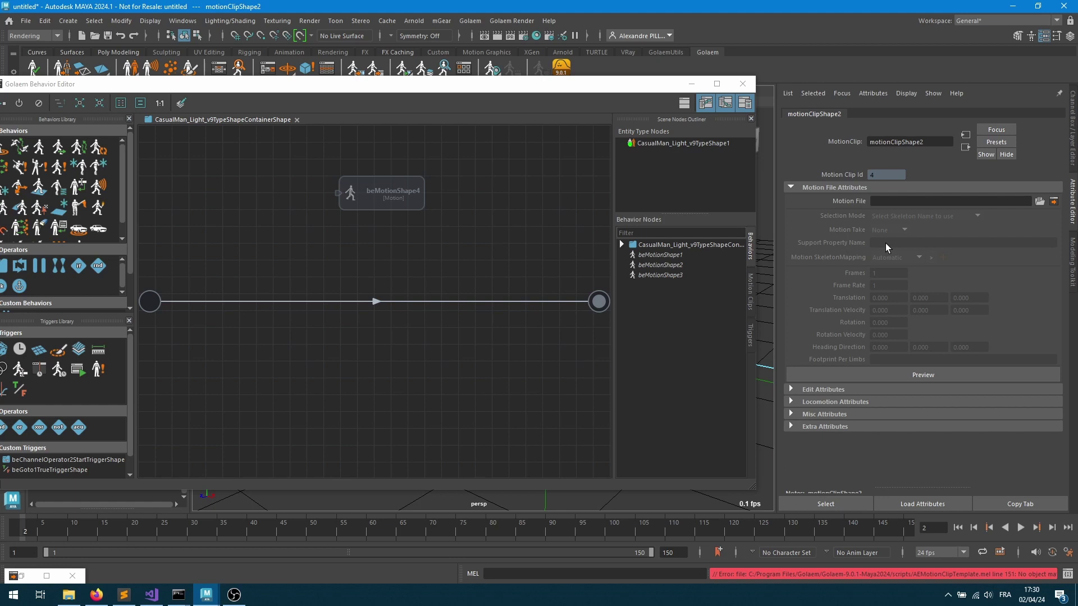
Switch to the skeleton scene, scrub the animation to frame 40, and inspect the RightFoot and LeftFoot joints
mouse_move(206, 595)
left_click(162, 547)
left_click_drag(264, 524, 252, 543)
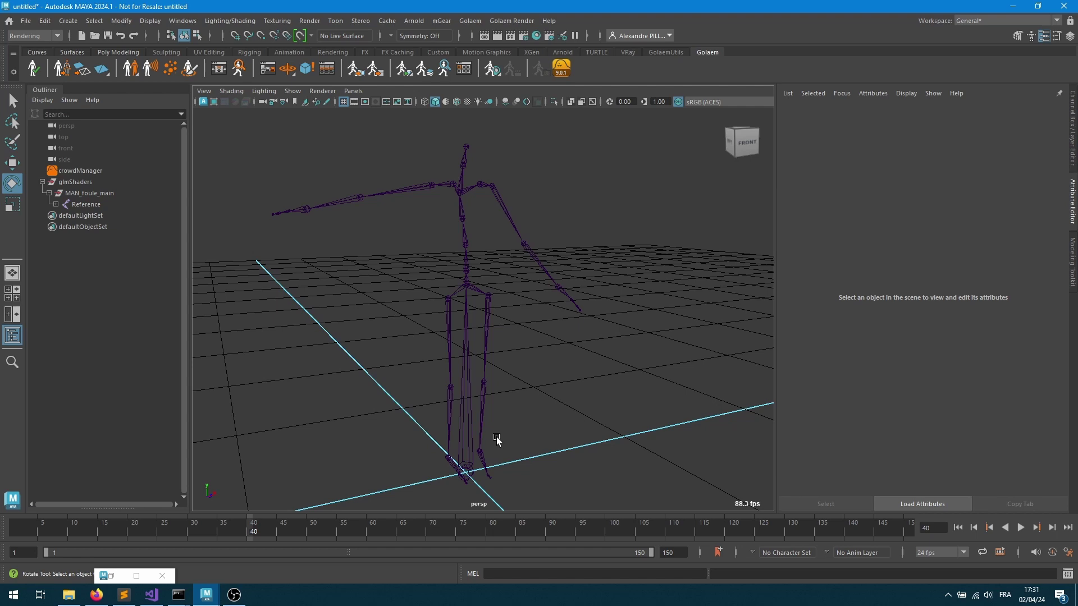
left_click(448, 460)
scroll(534, 458, "up", 3)
middle_click_drag(534, 461, 534, 308, "alt")
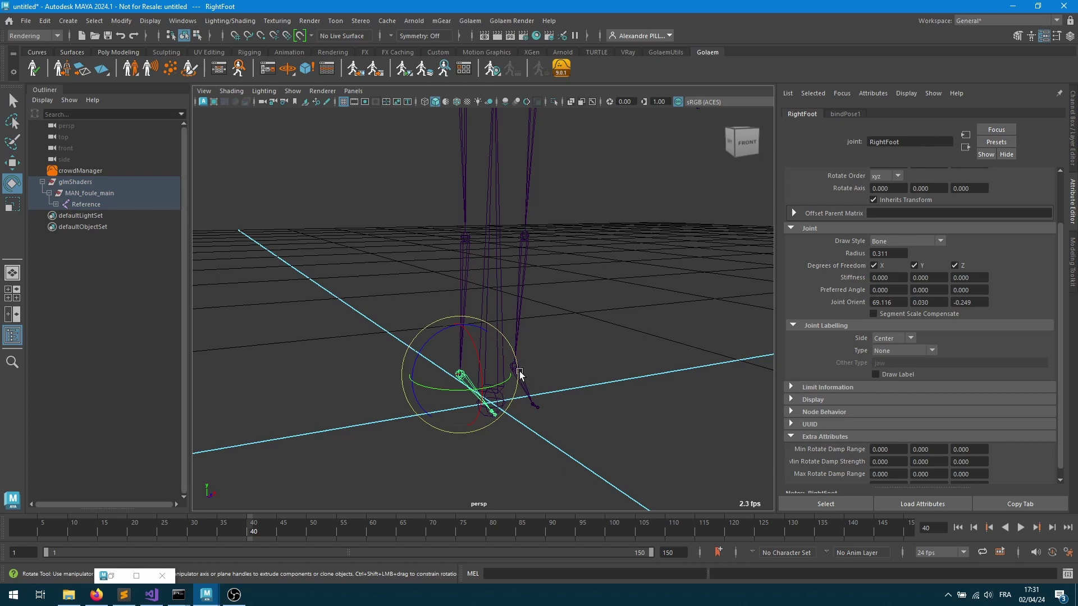
left_click(556, 364)
left_click(518, 364)
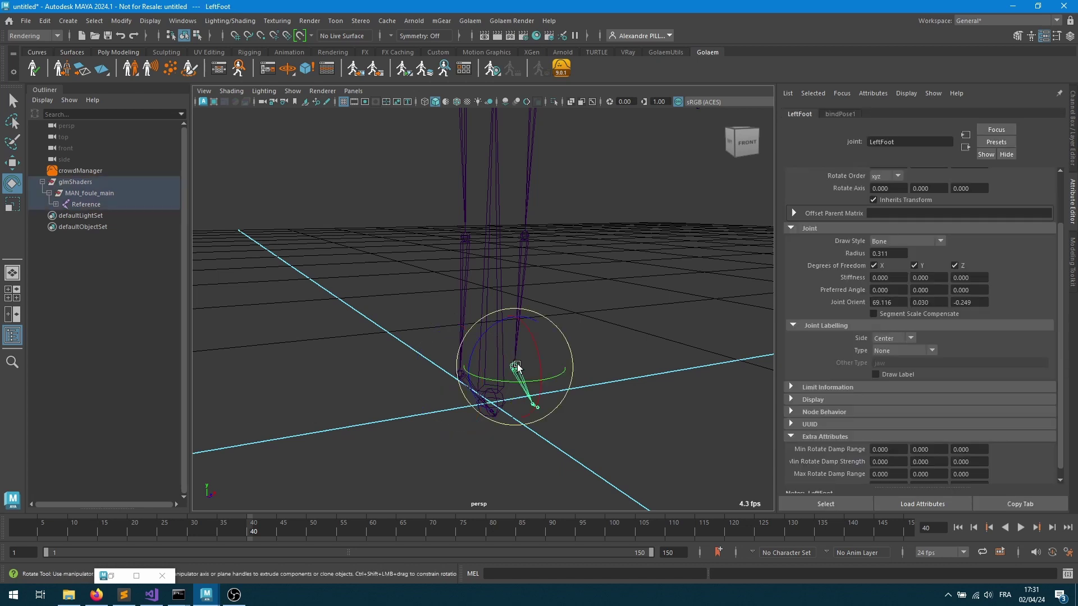
Add a keyable scalar float attribute named inContact to the RightFoot joint
left_click(629, 352)
left_click(466, 375)
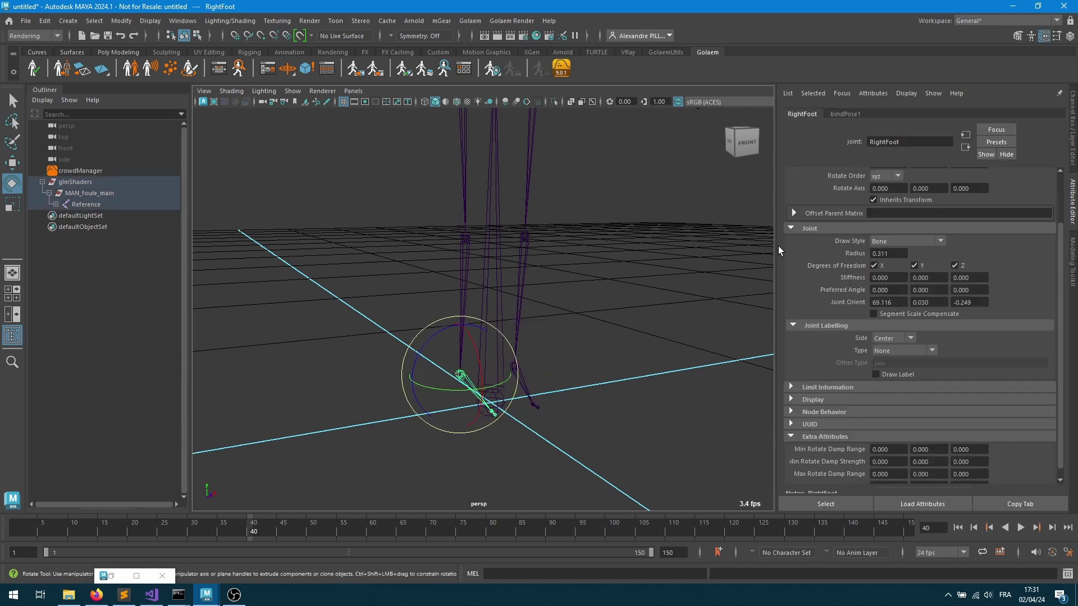
left_click(873, 93)
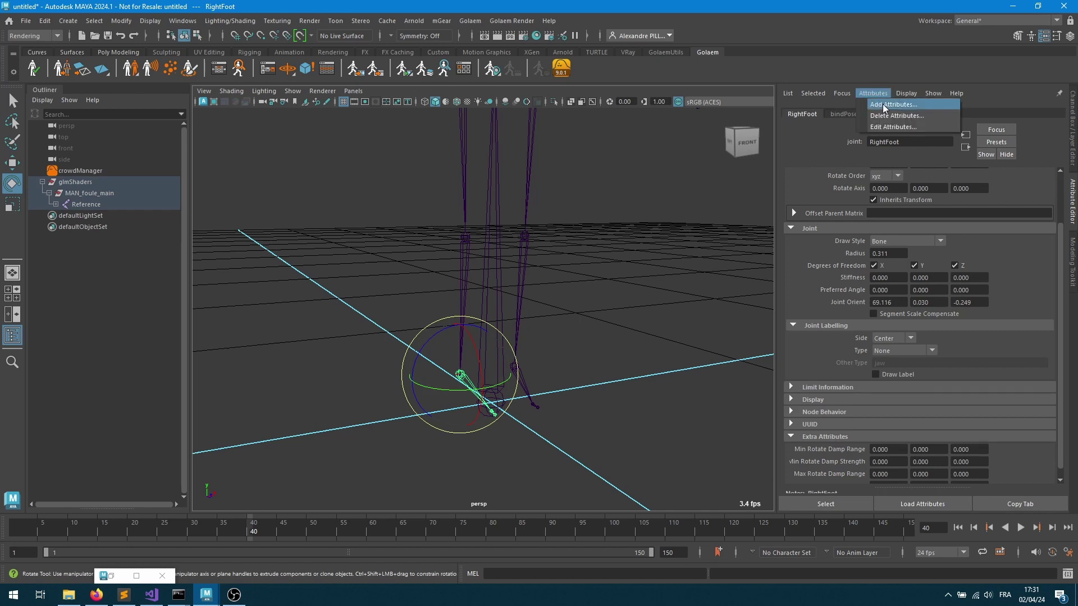
left_click(883, 103)
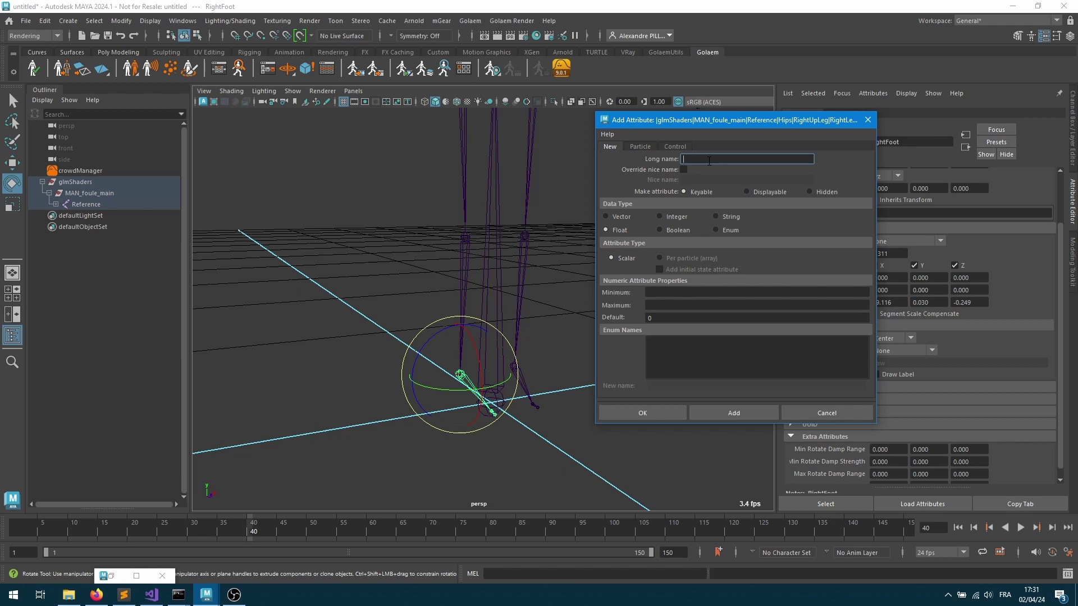
type("inContact")
left_click(727, 416)
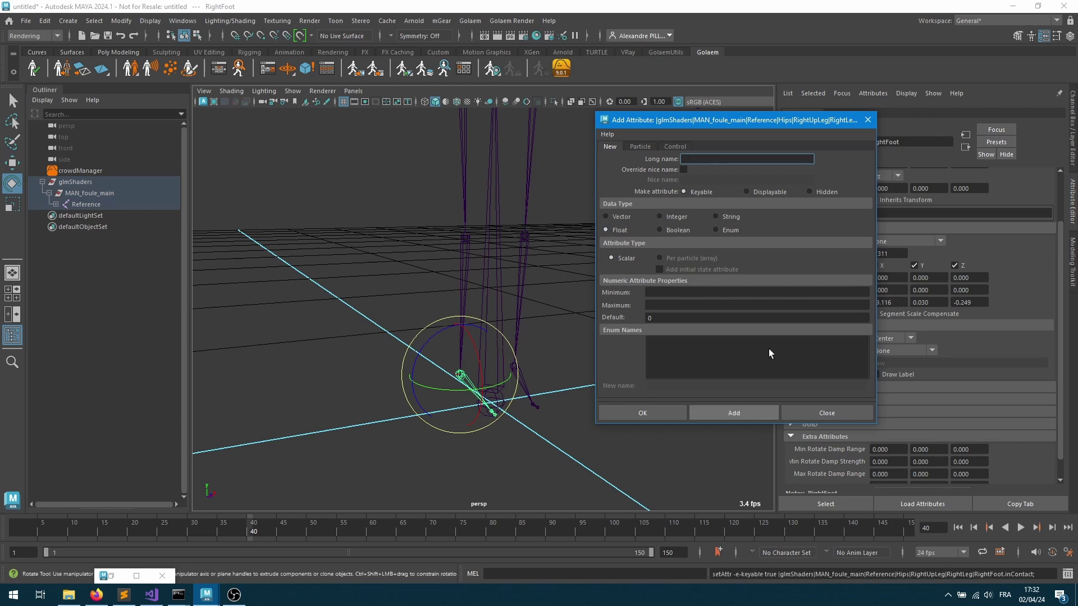
left_click_drag(751, 120, 534, 39)
scroll(864, 382, "down", 1)
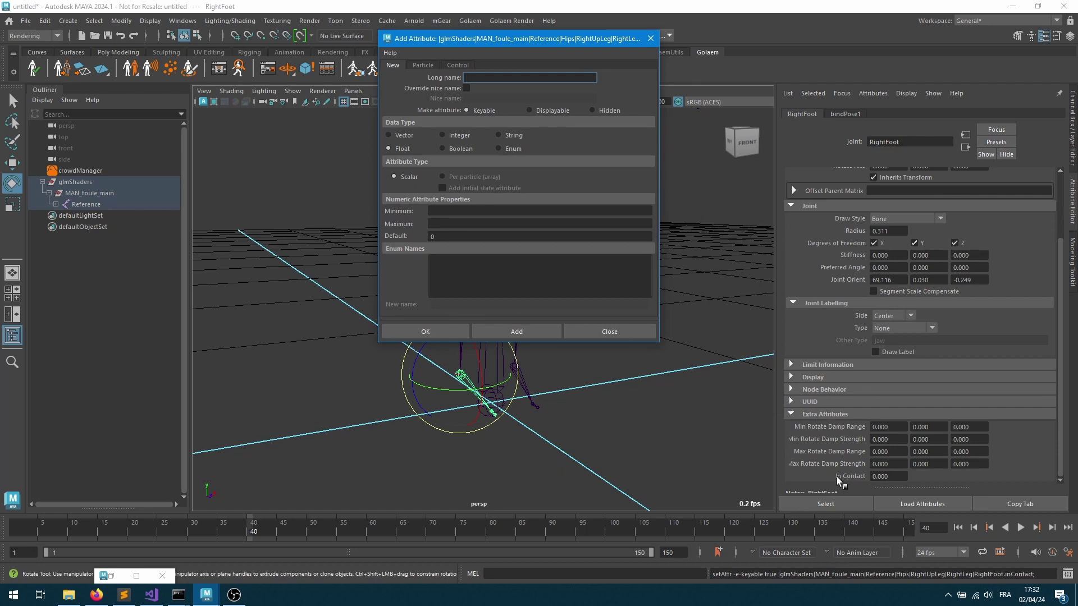
right_click(891, 476)
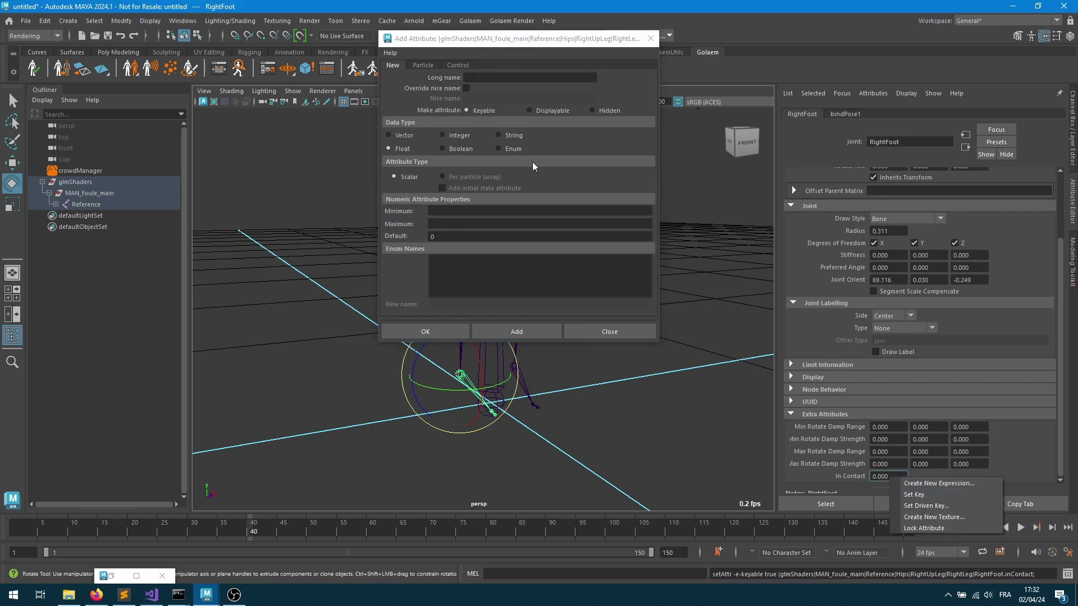
Add the same keyable float attribute, inContact, to the LeftFoot joint
left_click(514, 39)
left_click_drag(468, 38, 238, 46)
left_click(553, 360)
left_click(518, 368)
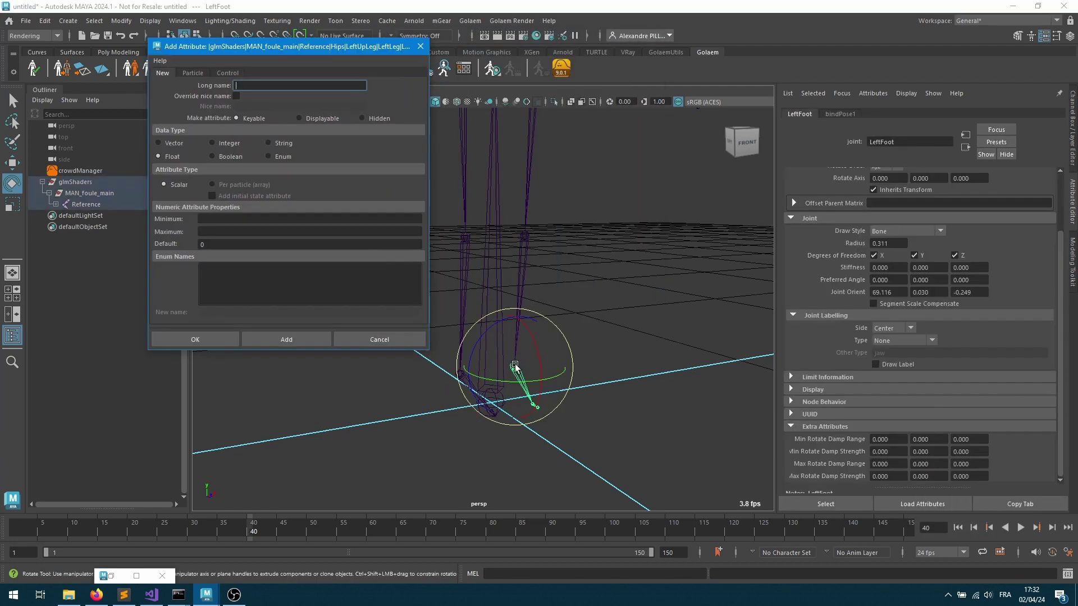
left_click(276, 85)
type("inCin")
key("BackSpace")
key("BackSpace")
type("ontac")
left_click(311, 338)
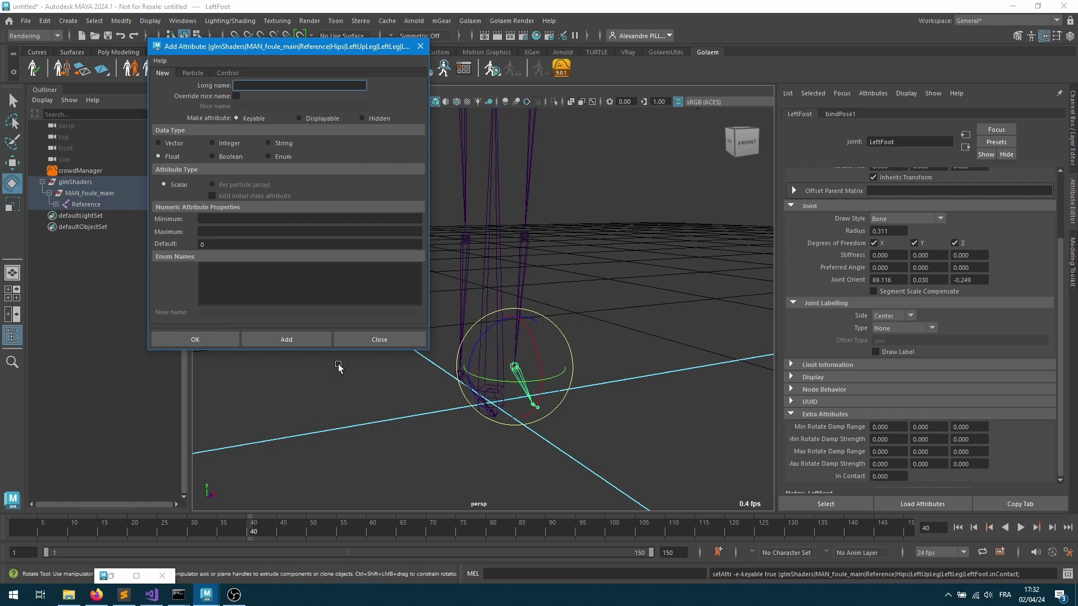
Key the LeftFoot joint's In Contact attribute at 0 on frames 1 and 49
left_click(15, 534)
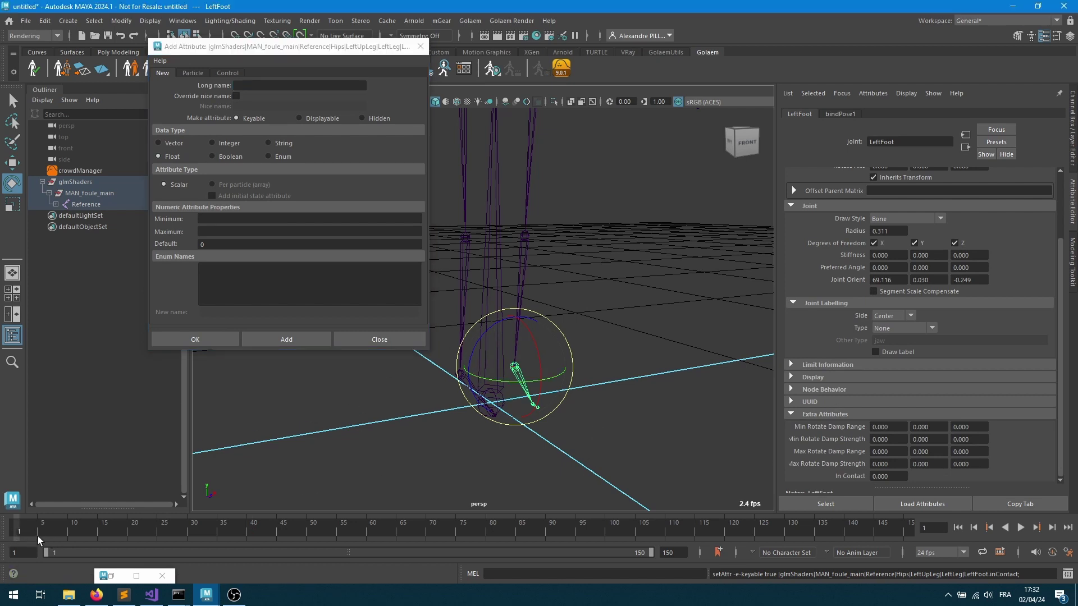
right_click(897, 477)
left_click(935, 499)
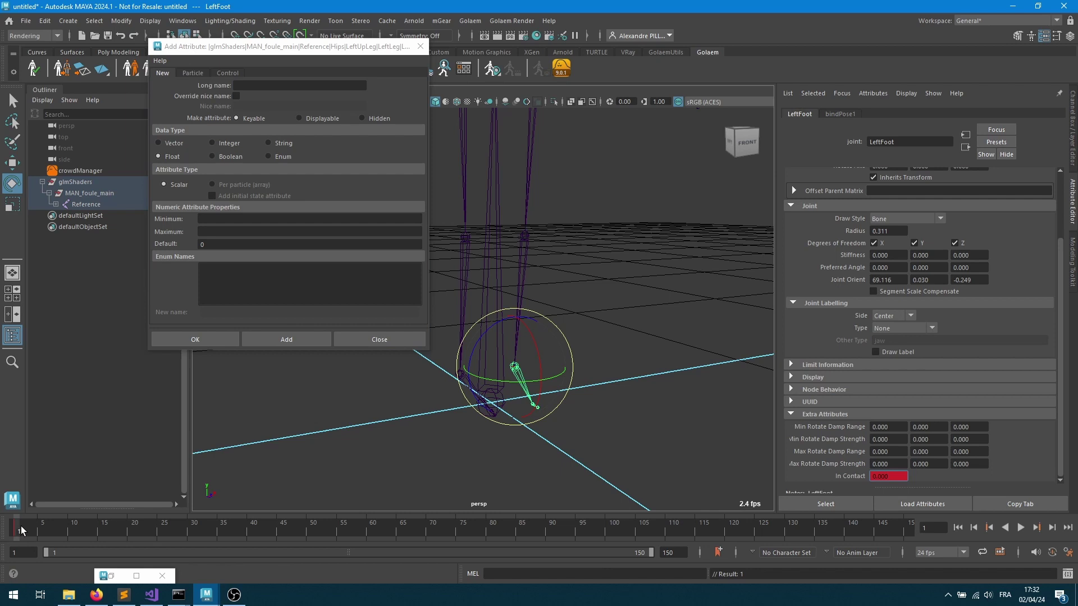
left_click(305, 531)
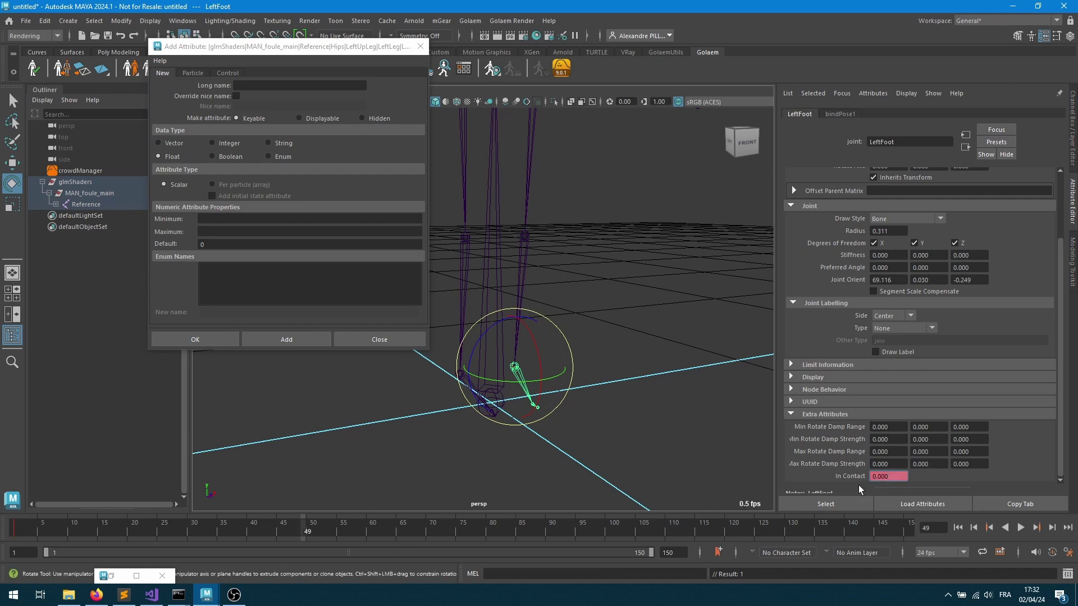
right_click(893, 476)
left_click(924, 498)
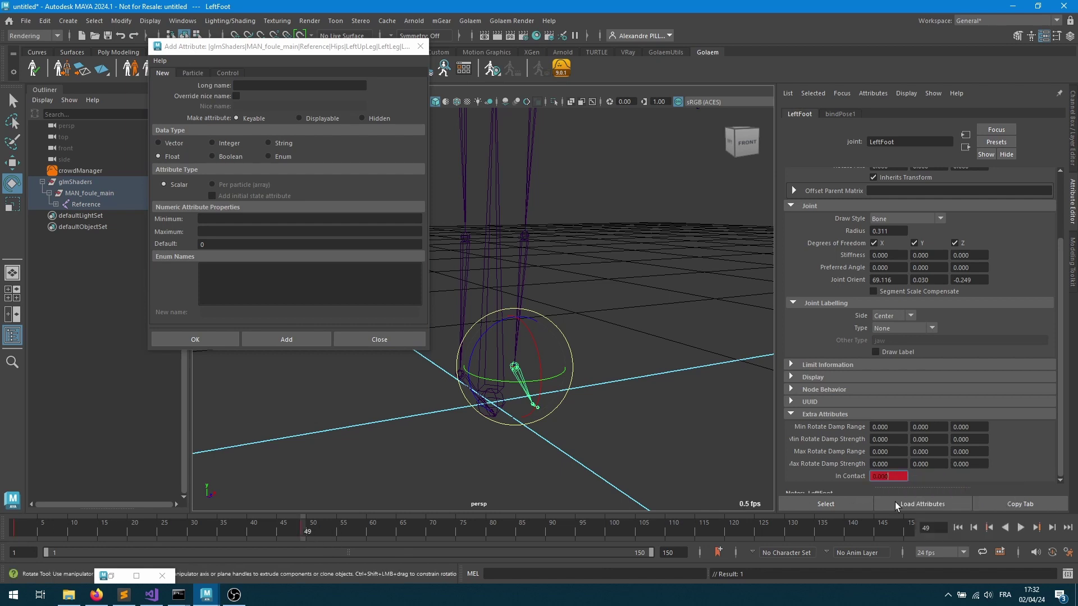
Set the LeftFoot joint's In Contact to 1 on frame 50 and key it
left_click(312, 533)
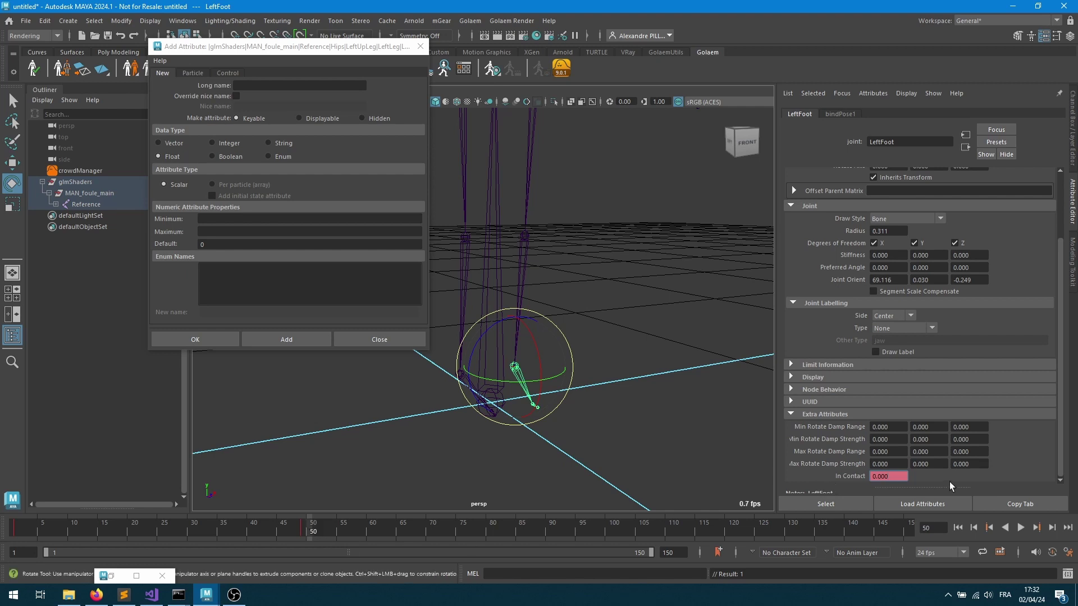
right_click(889, 477)
left_click(910, 497)
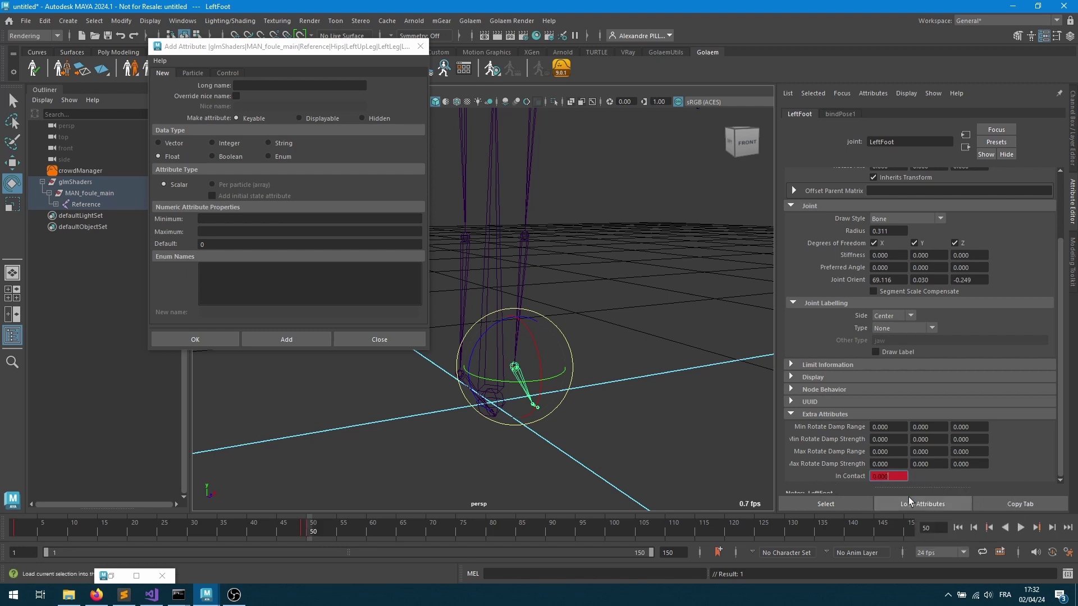
double_click(889, 477)
type("1")
key("Return")
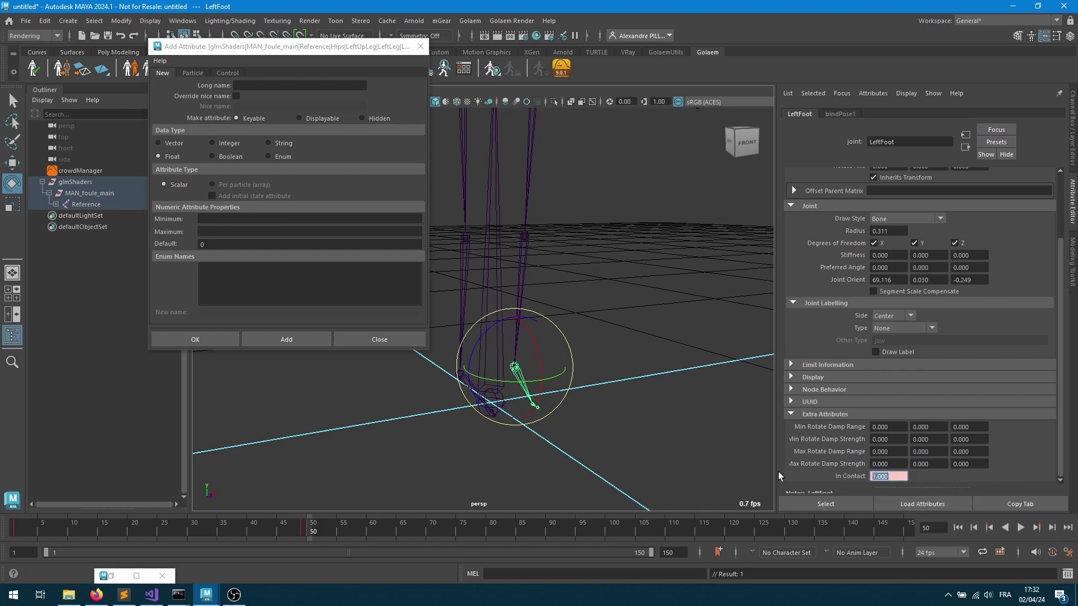
right_click(889, 477)
left_click(909, 498)
Play back and scrub the animation to frame 63 to check LeftFoot's In Contact keys, and close the Add Attribute window
left_click(244, 530)
key("alt+v")
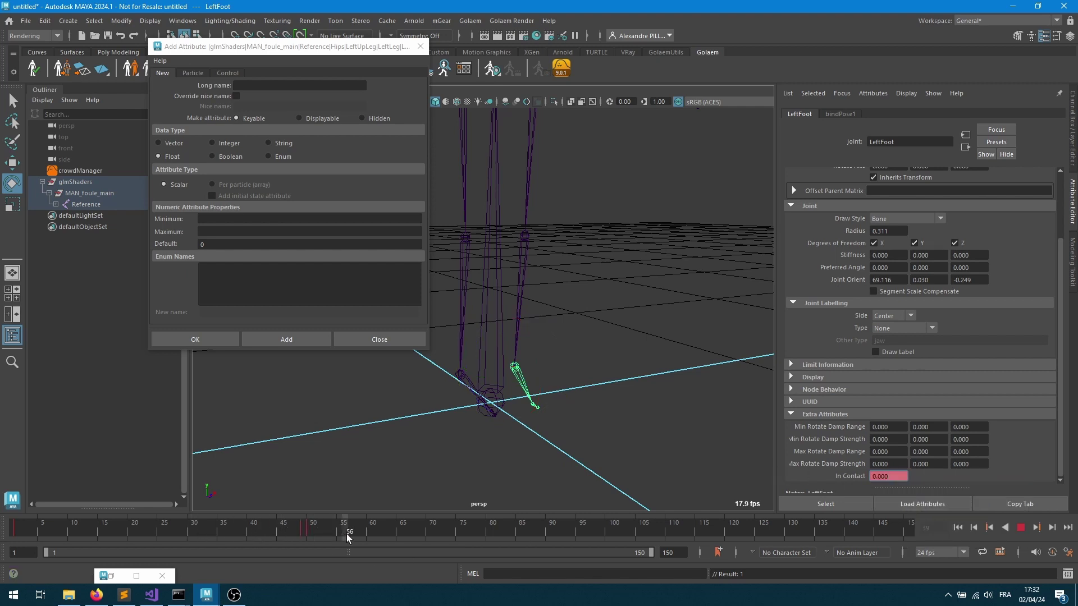
key("alt+v")
mouse_move(368, 531)
left_mouse_down()
mouse_move(248, 535)
mouse_move(410, 534)
mouse_move(389, 535)
left_mouse_up()
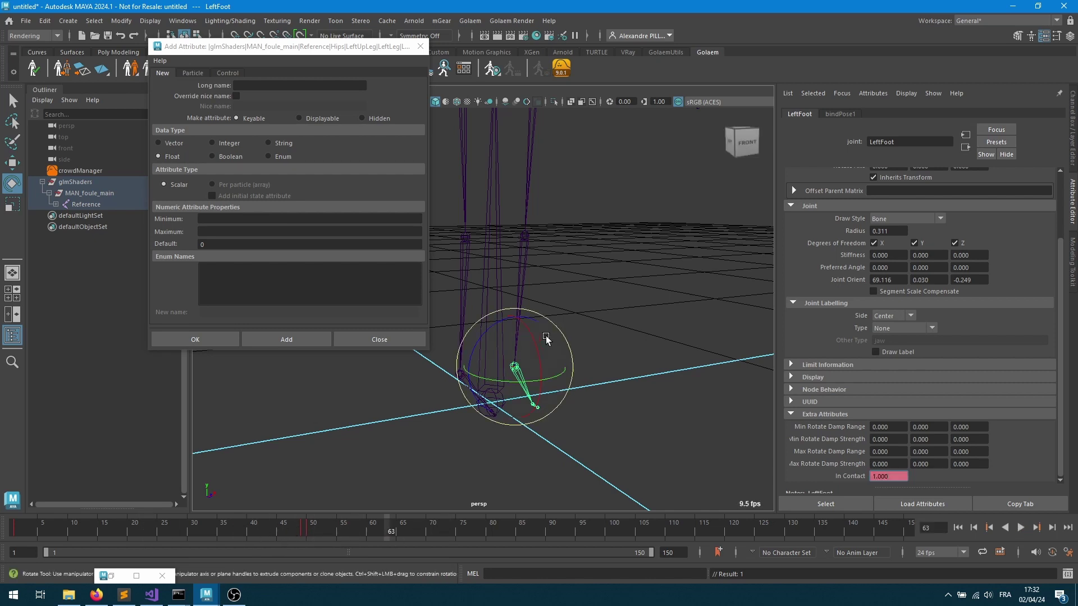
left_click(420, 46)
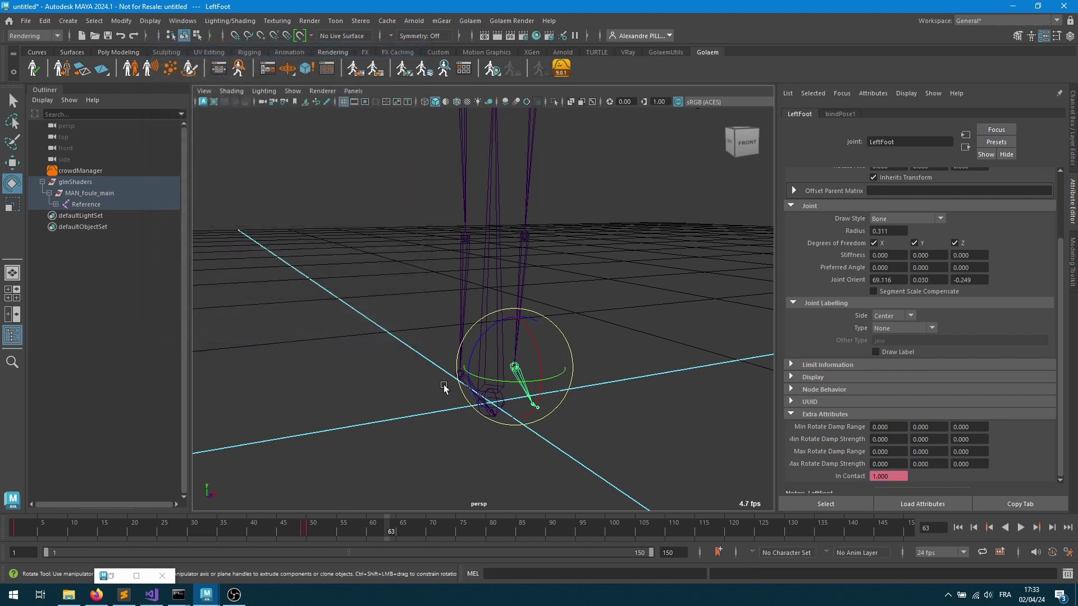
Set the RightFoot joint's In Contact to 1 on frame 1 and key it
left_click(444, 387)
left_click(458, 378)
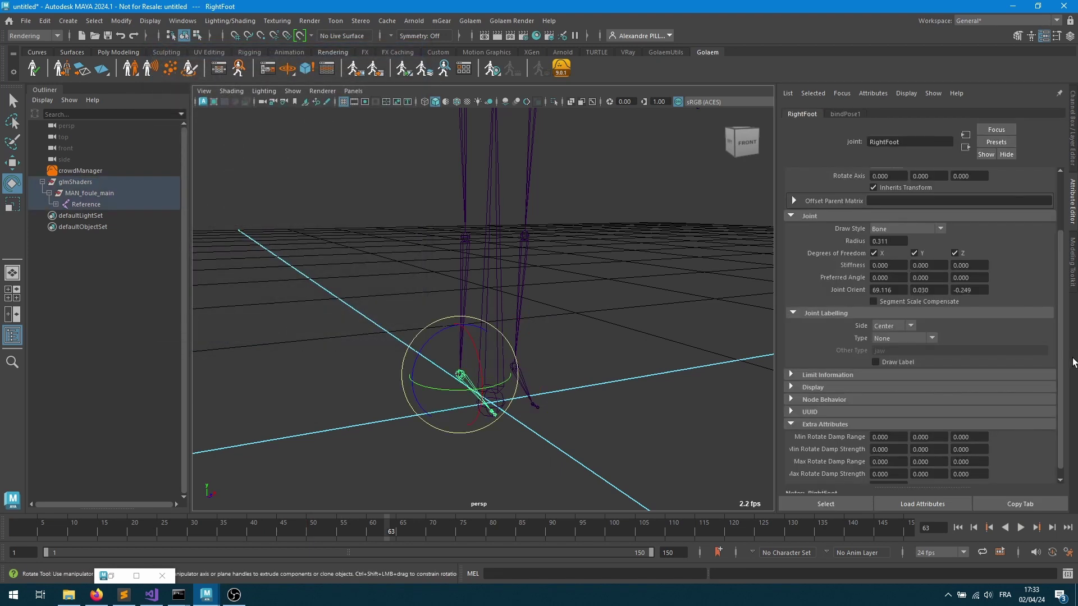
scroll(980, 376, "down", 1)
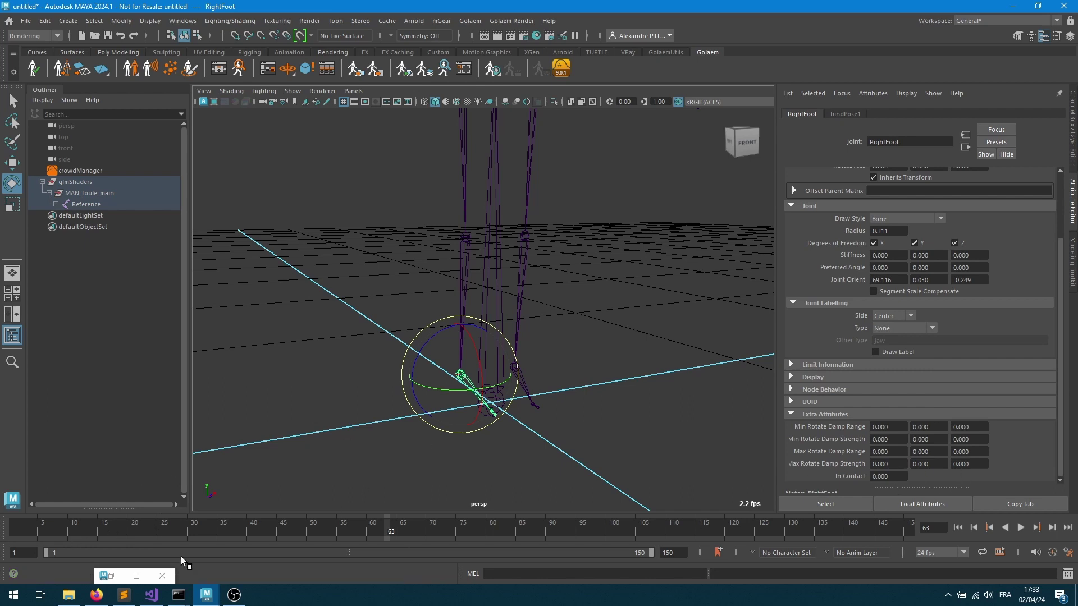
left_click_drag(63, 534, 3, 530)
left_click_drag(894, 476, 752, 472)
type("1")
key("Return")
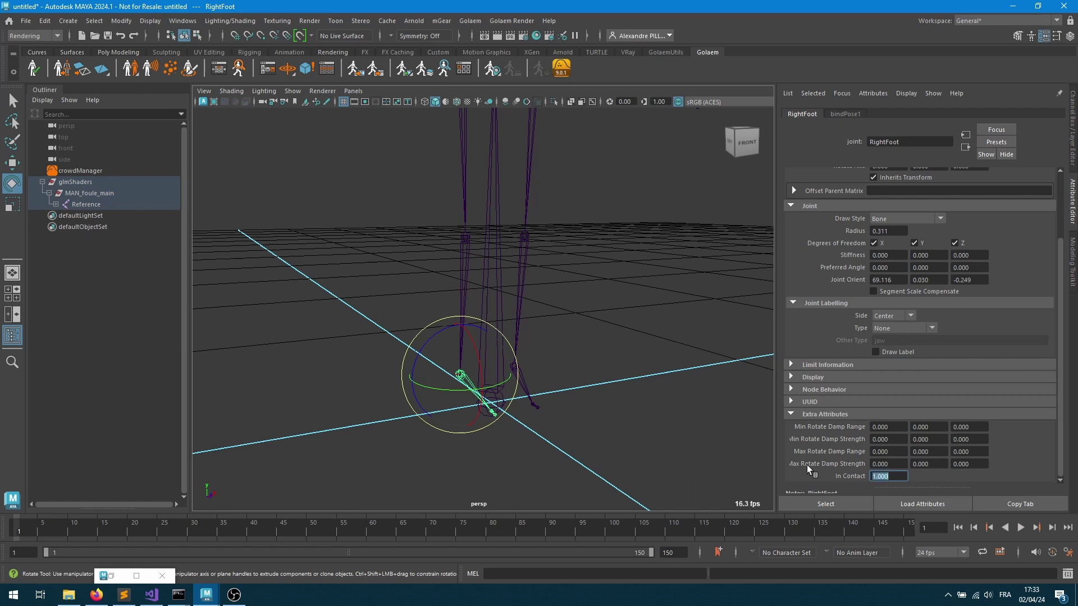
right_click(888, 476)
left_click(932, 482)
Key the RightFoot joint's In Contact at 1 on frame 19 and at 0 on frame 20
left_click(126, 528)
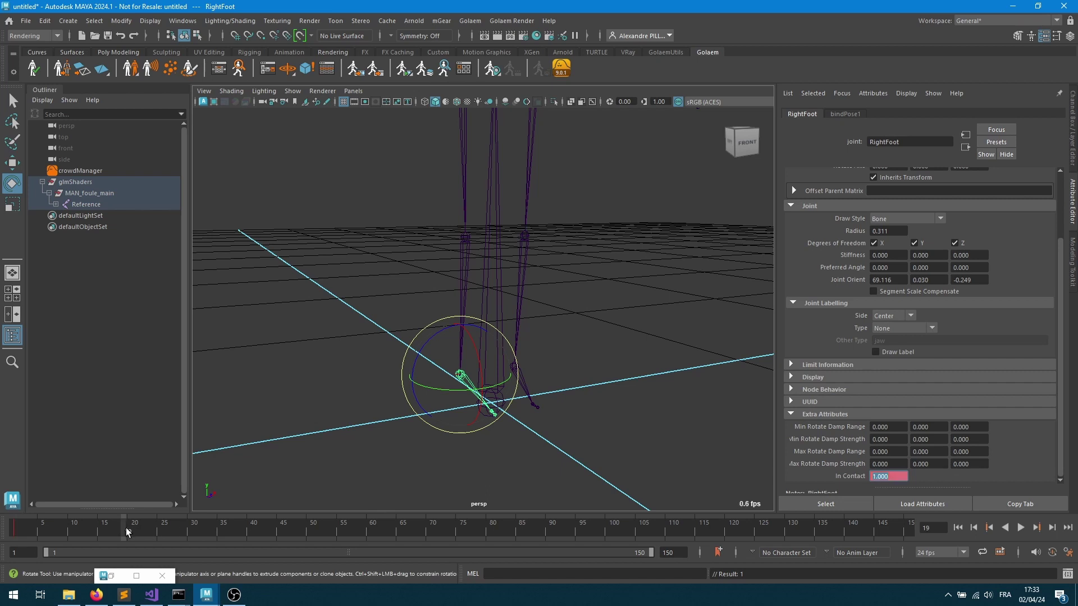
right_click(890, 476)
left_click(916, 494)
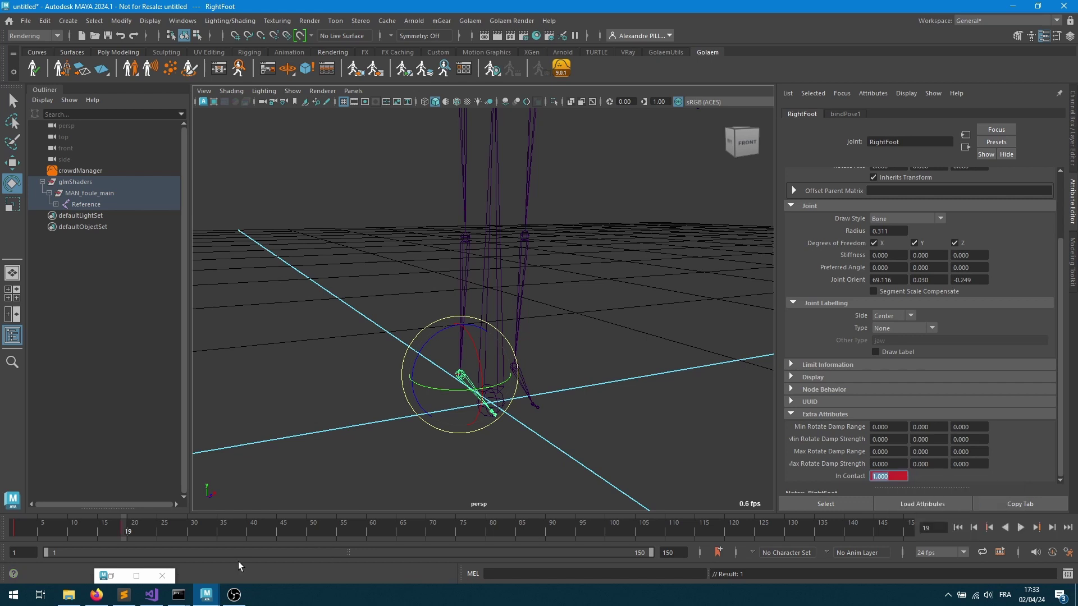
left_click(129, 530)
left_click(876, 477)
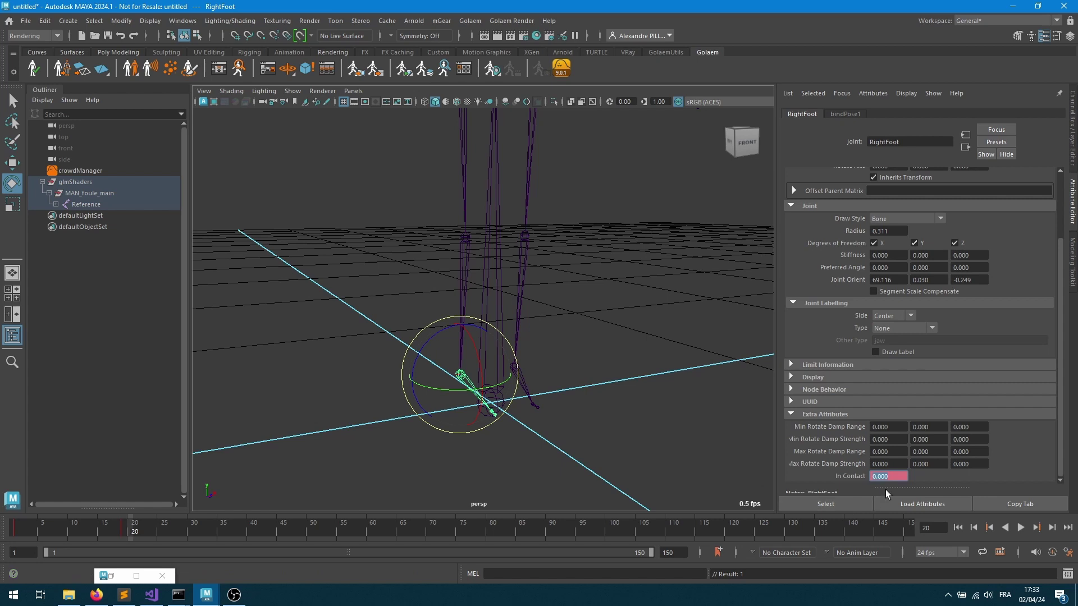
right_click(897, 477)
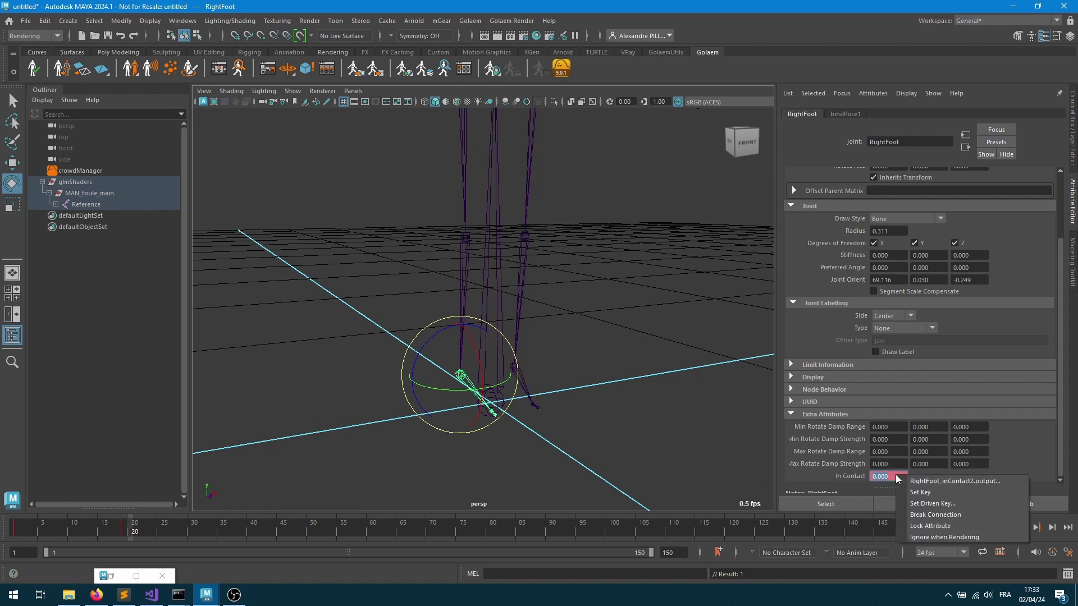
left_click(927, 492)
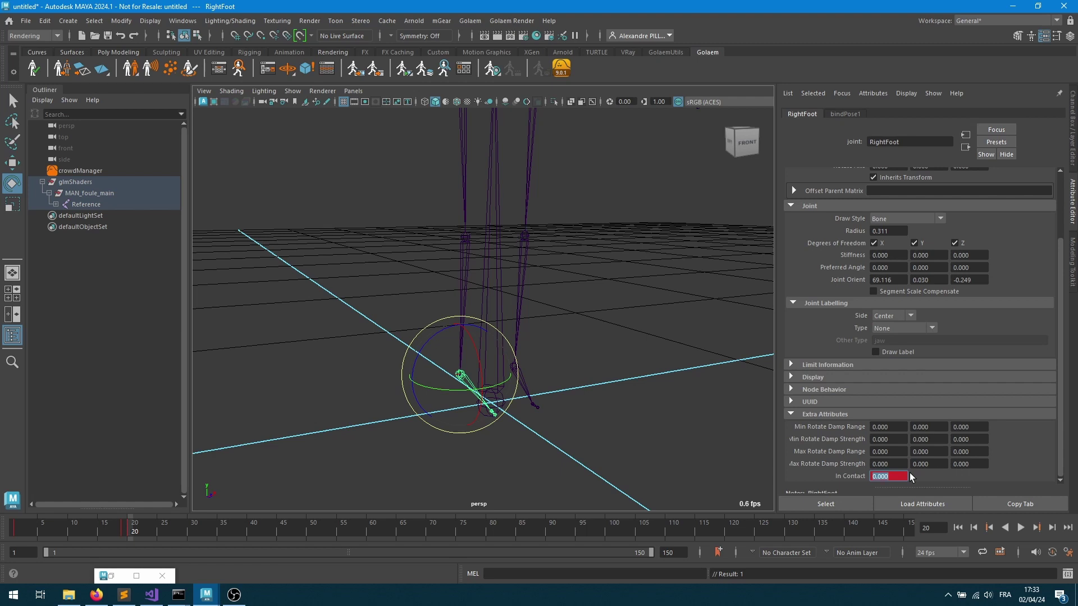
Key the RightFoot joint's In Contact at 0 on frame 39 and at 1 on frame 40
key("alt+v")
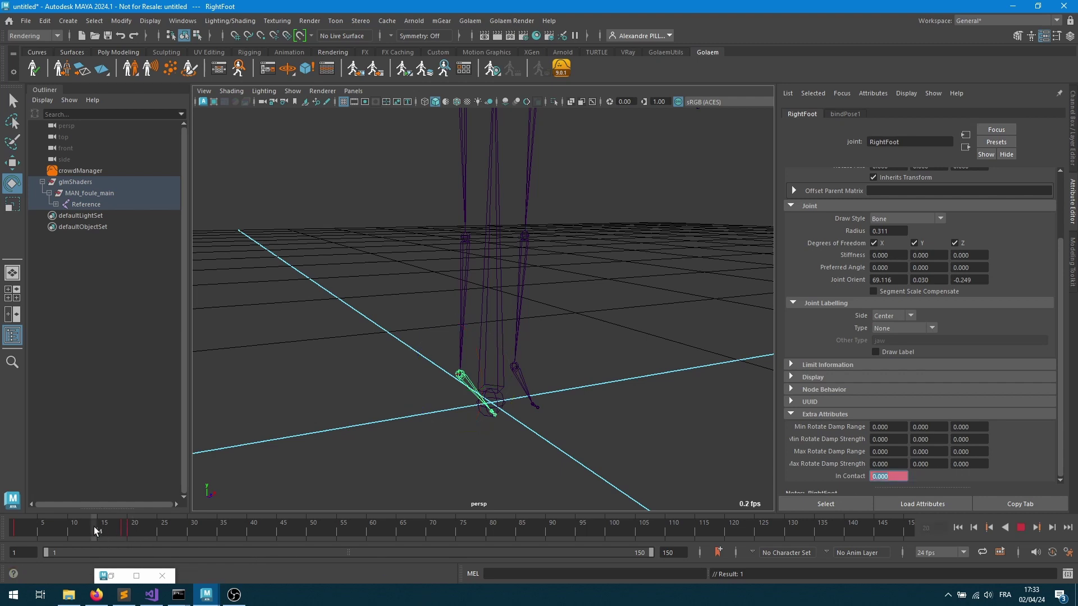
key("alt+v")
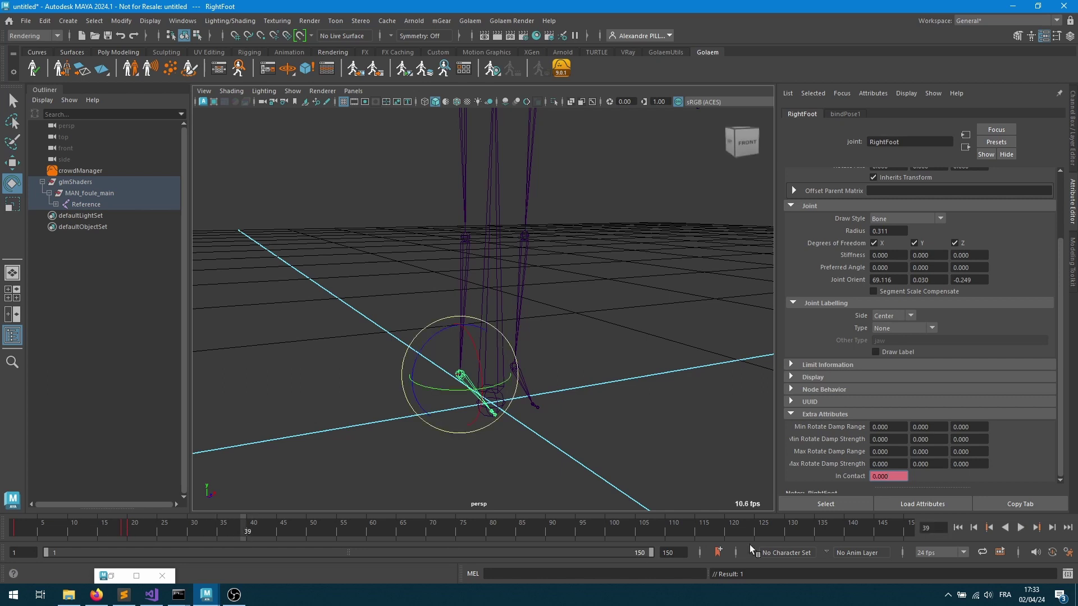
right_click(893, 477)
left_click(924, 498)
left_click(253, 530)
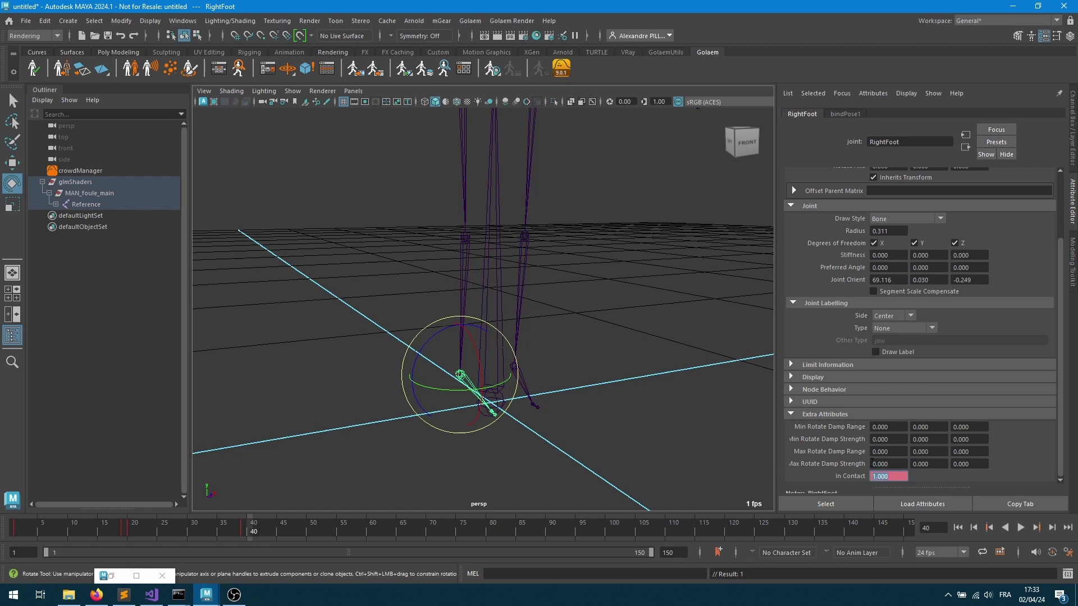
right_click(884, 477)
left_click(924, 497)
Reselect the RightFoot joint and scrub the timeline back and forth to review its In Contact keys
left_click(76, 536)
double_click(133, 530, "shift")
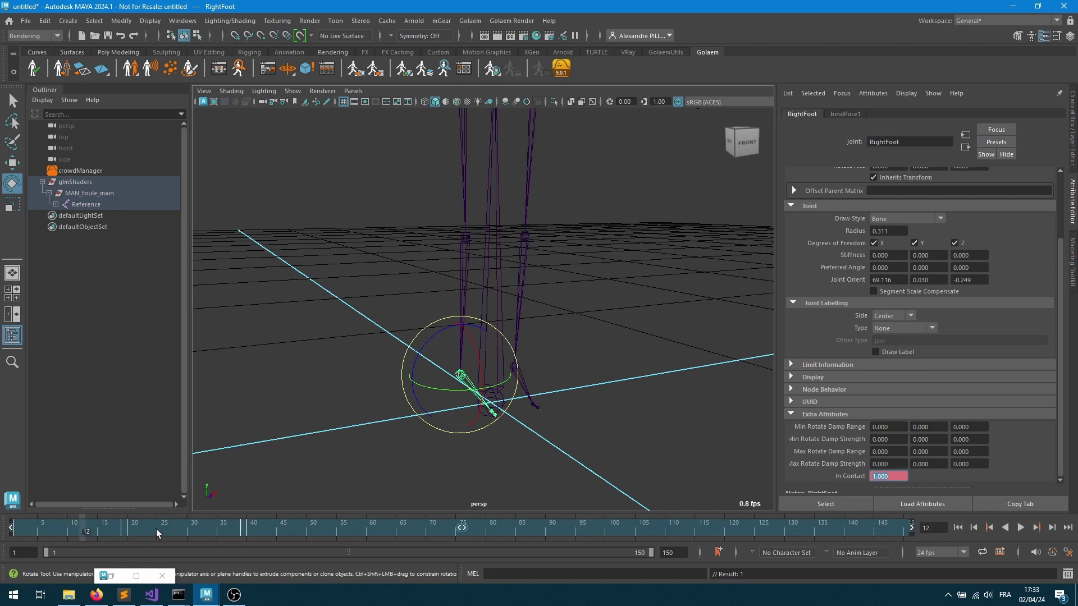
left_click(228, 475)
left_click(85, 530)
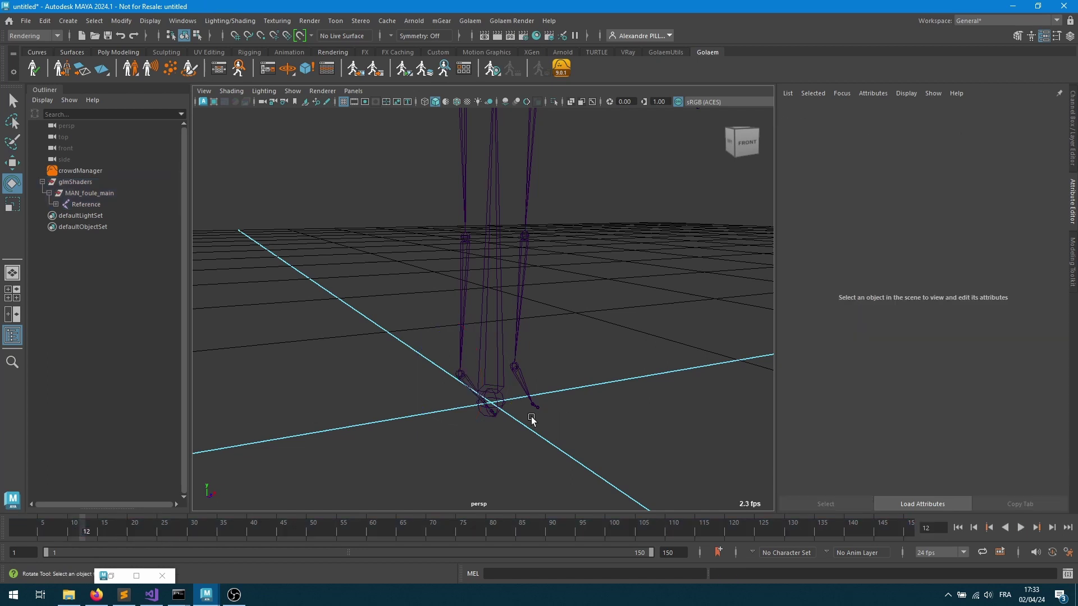
left_click(515, 371)
left_click(446, 377)
left_click(461, 375)
left_click_drag(87, 533, 157, 533)
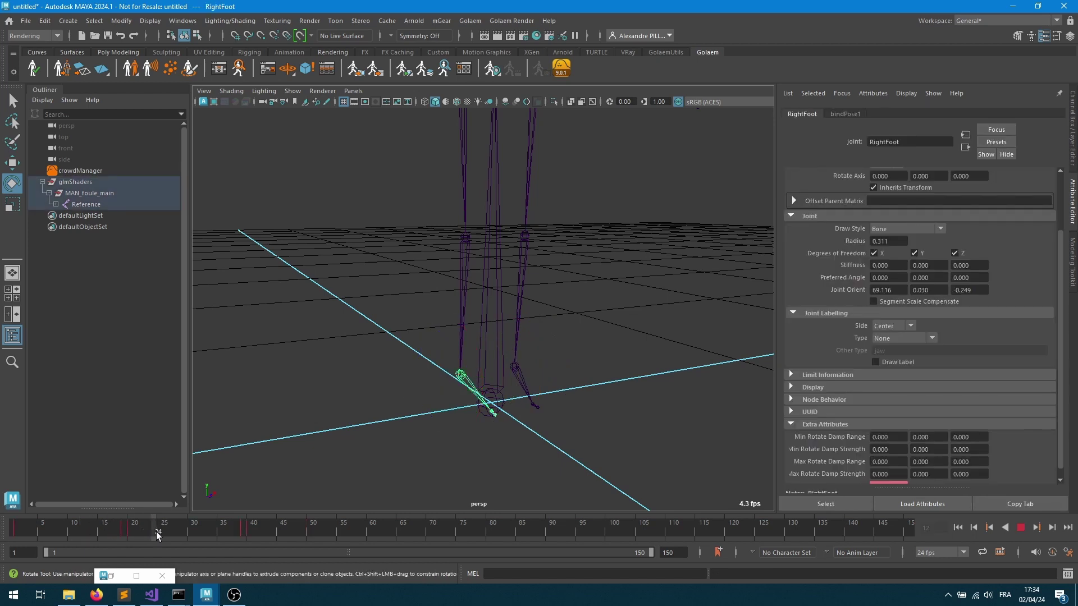
key("Escape")
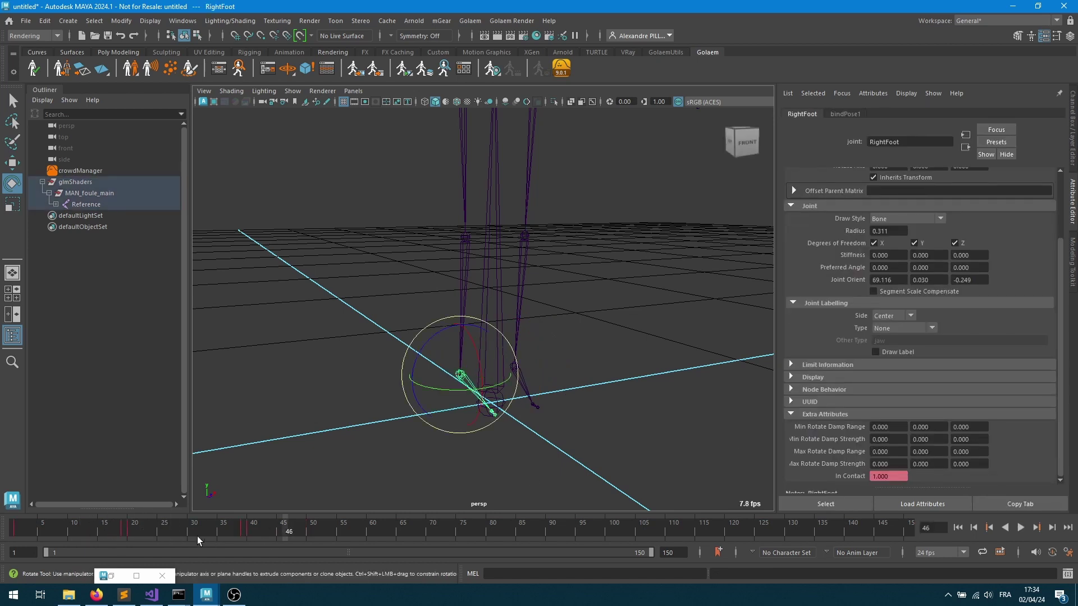
left_click_drag(169, 526, 48, 537)
left_click(183, 533)
Select the Reference joint with its whole hierarchy and open the export options for the selection
left_click(85, 205)
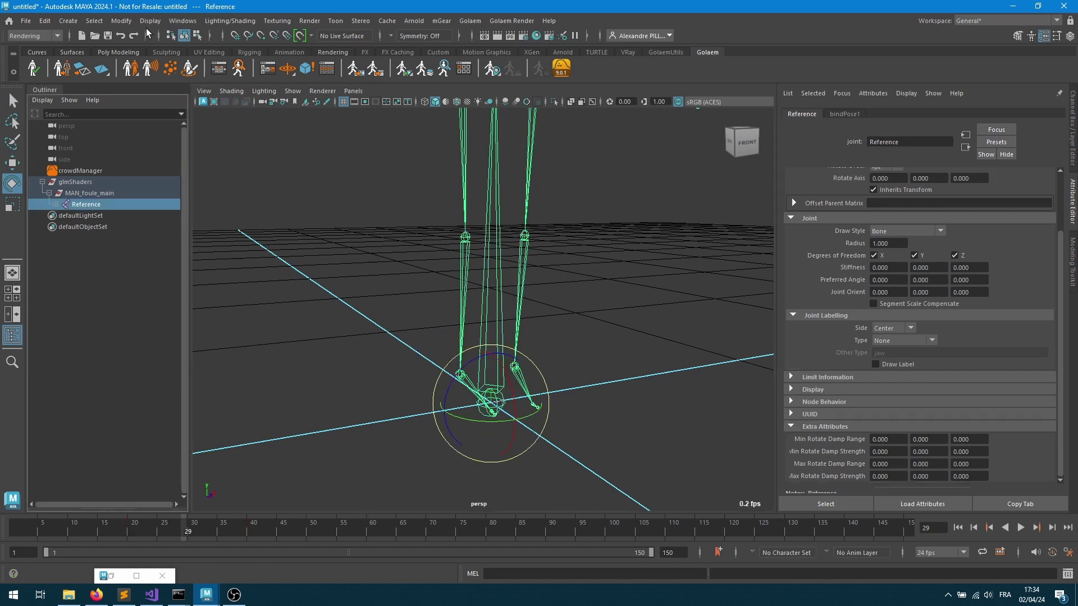
left_click(94, 20)
left_click(128, 81)
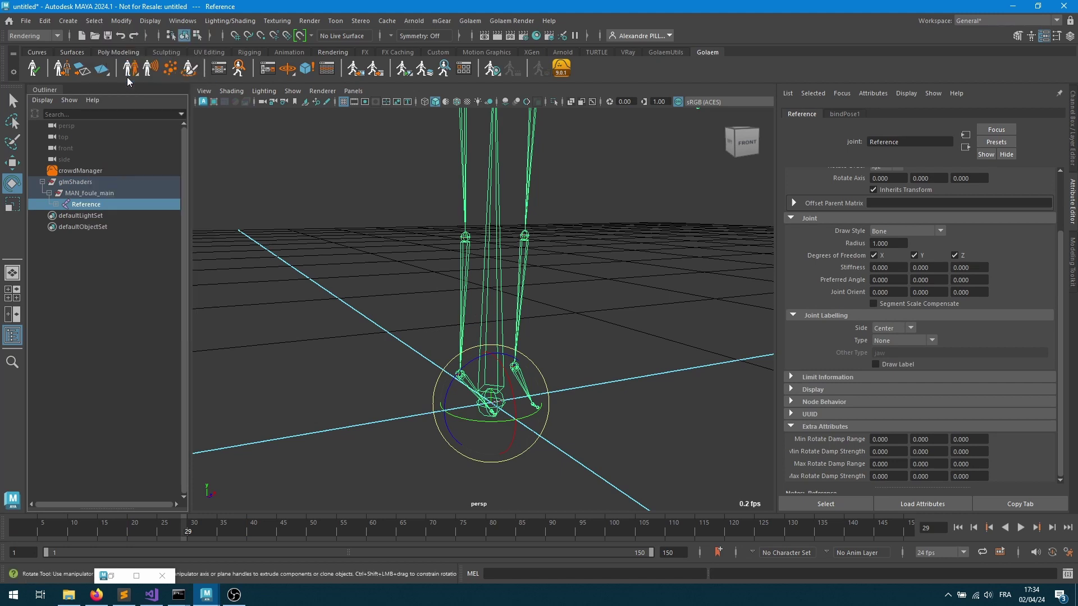
left_click(26, 21)
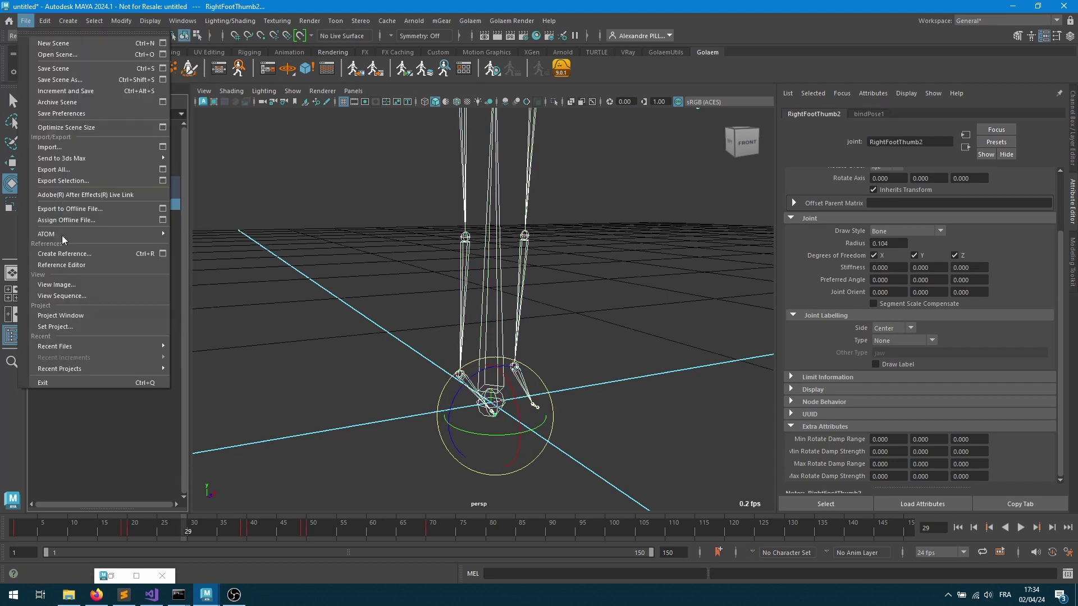
left_click(72, 179)
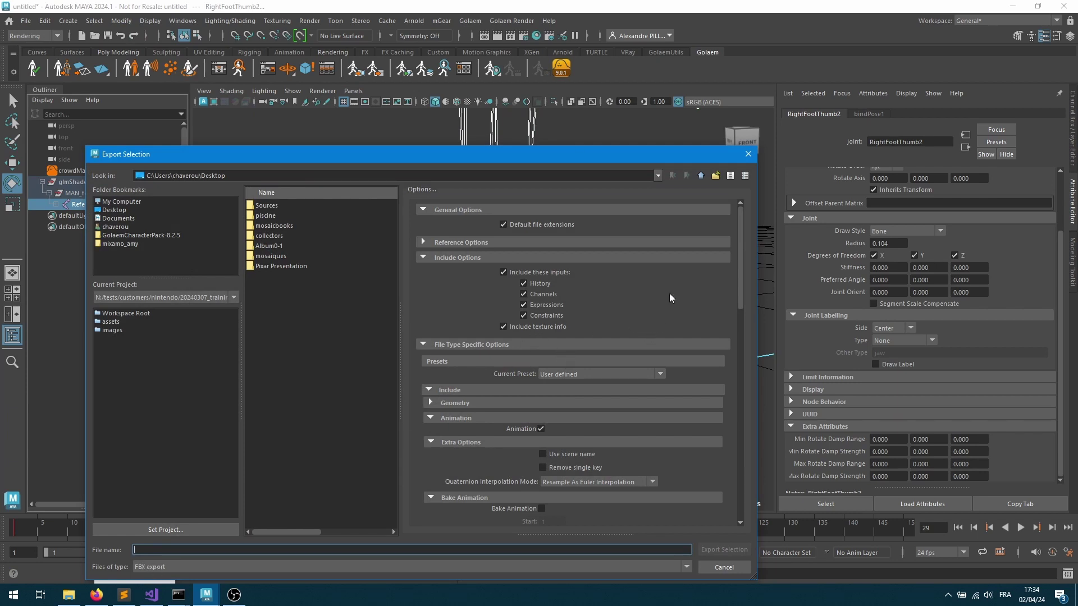
Set the FBX export preset to Autodesk Media and Entertainment and check that animation is included
left_click(595, 373)
left_click(569, 386)
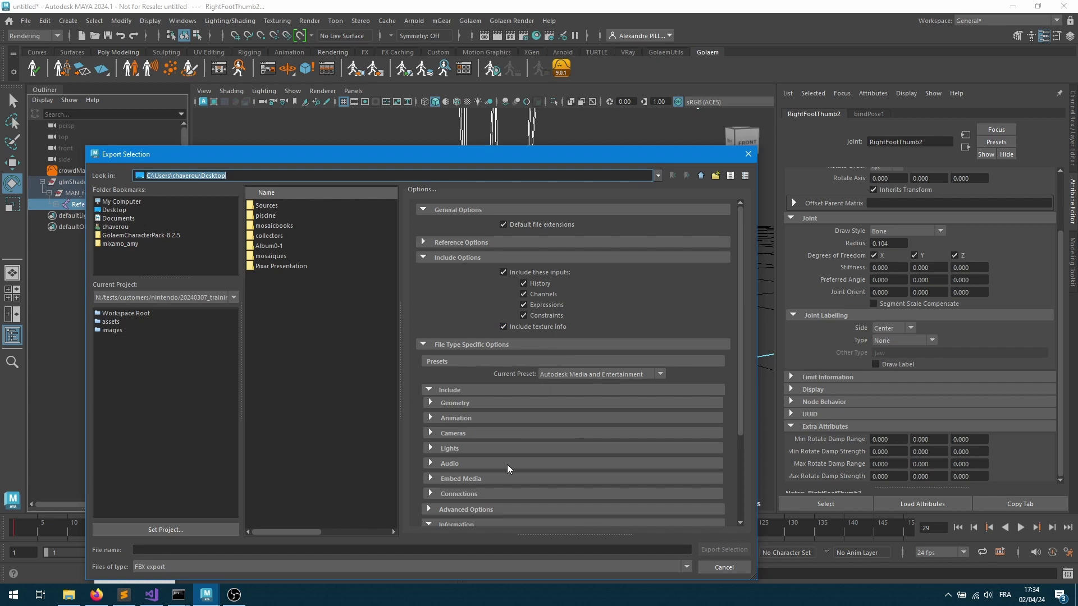
left_click(456, 418)
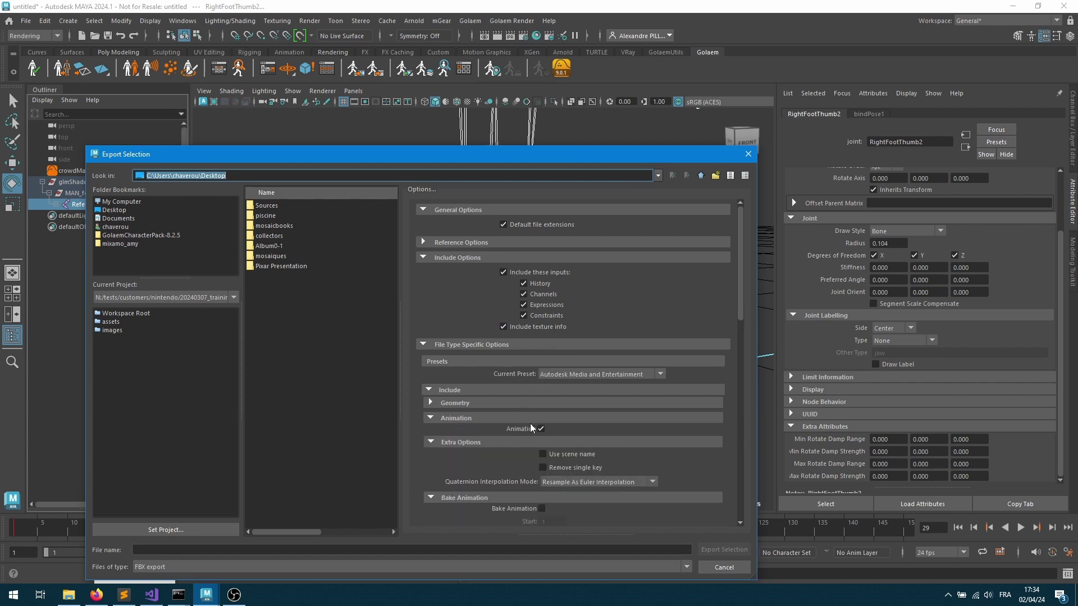
left_click(474, 419)
scroll(550, 444, "down", 3)
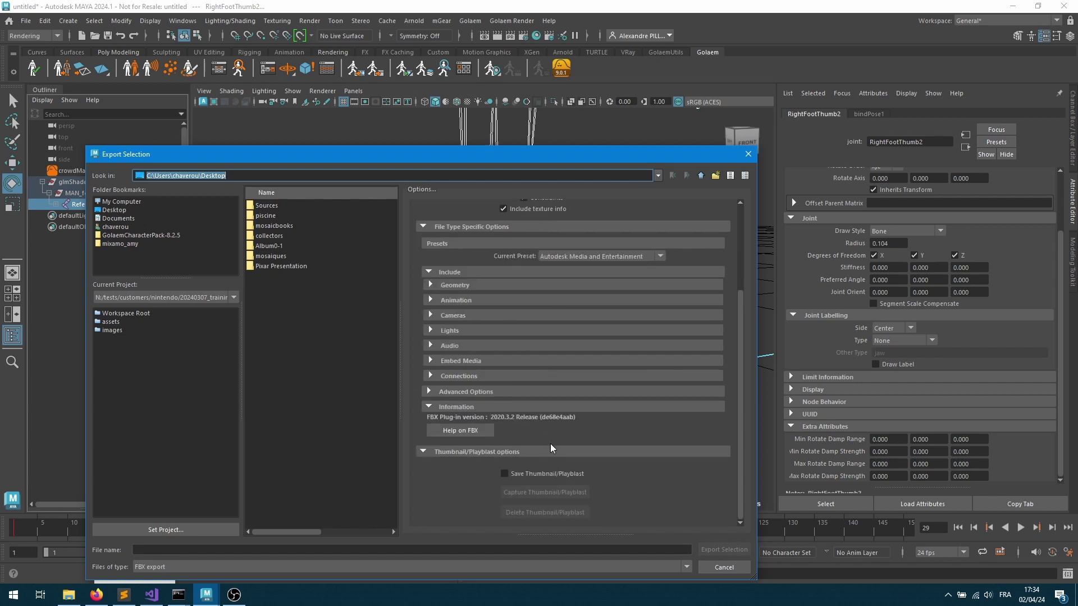
Set the FBX file format type to ASCII in the advanced export options
left_click(475, 392)
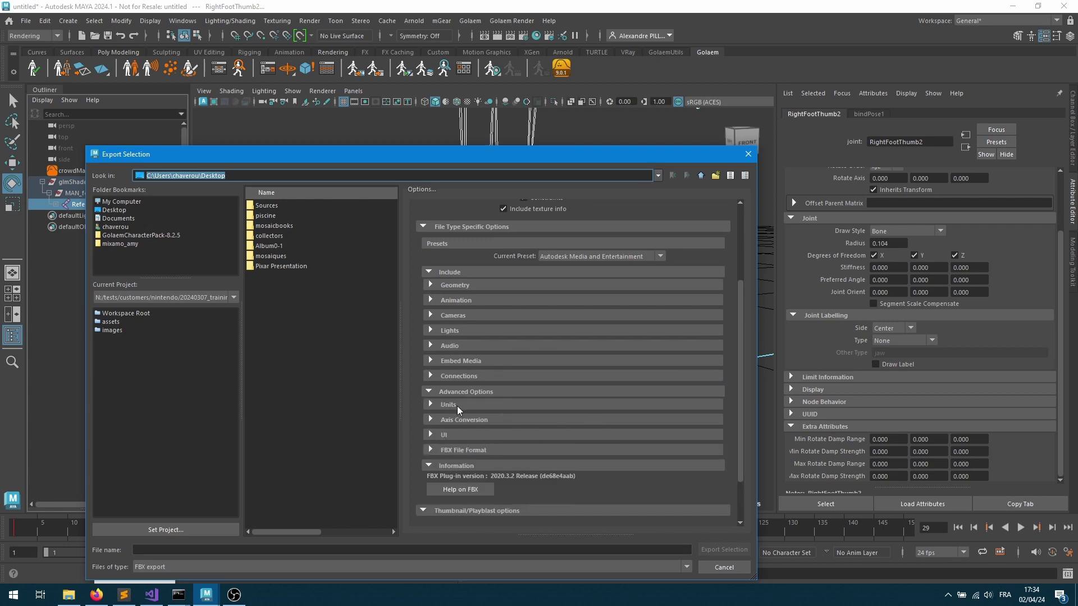
left_click(464, 451)
left_click(557, 464)
left_click(561, 478)
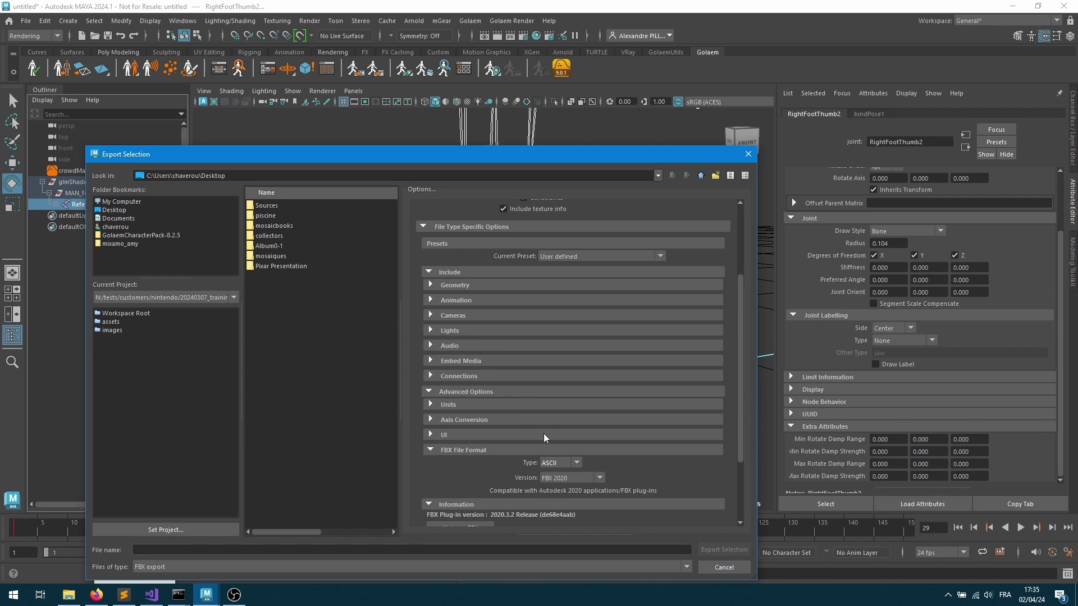
Export the selected skeleton to the Desktop as fbxAnimationTest
left_click(437, 549)
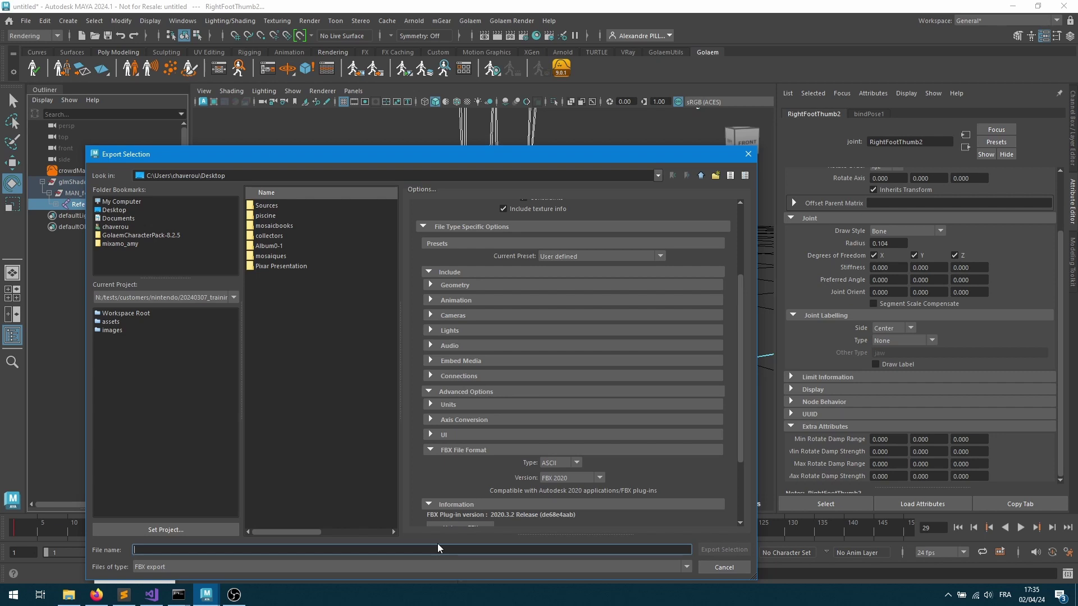
type("fbxAnim")
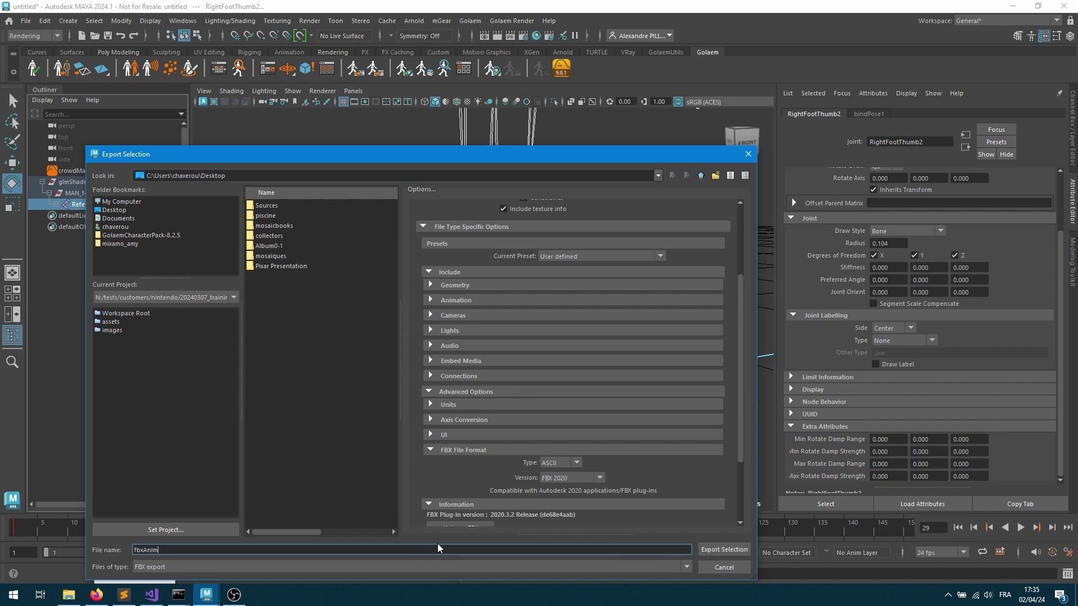
type("ationTest")
left_click(730, 550)
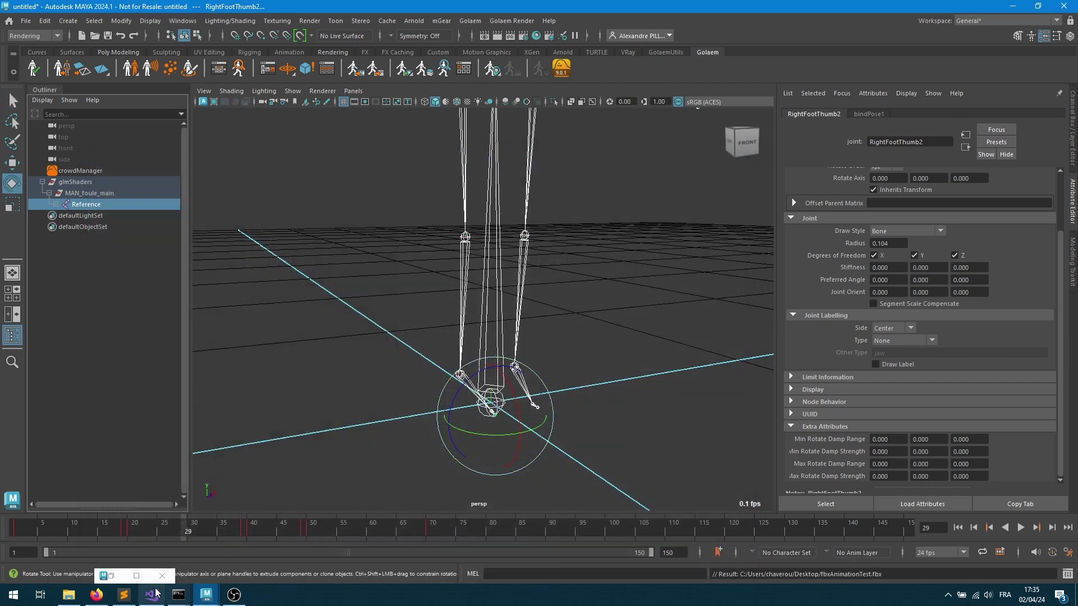
Switch to Sublime Text and open fbxAnimationTest.fbx
left_click(124, 595)
left_click(306, 369)
key("ctrl+o")
type("fbxAnimationTest.fbx")
key("Return")
Search the FBX file for inContact and examine its entries in the LeftFoot and RightFoot models
key("ctrl+f")
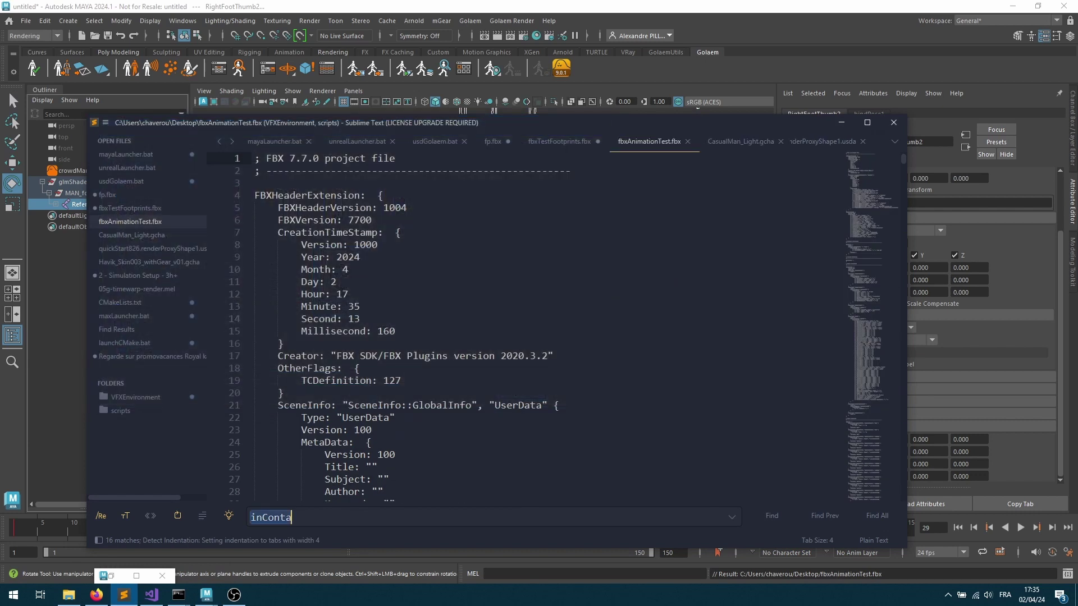
type("inContact")
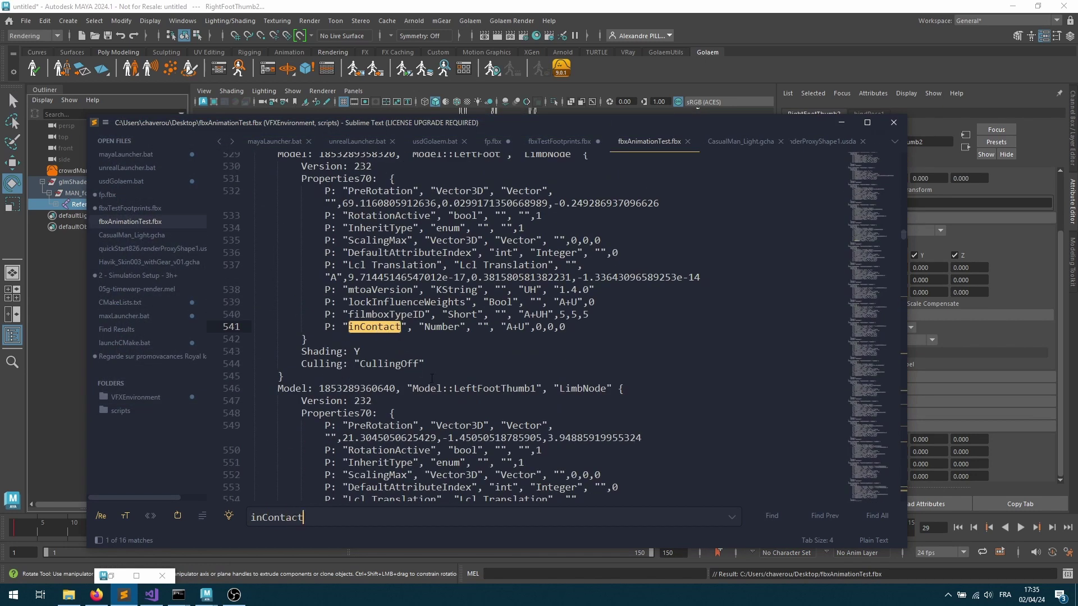
scroll(439, 303, "up", 4)
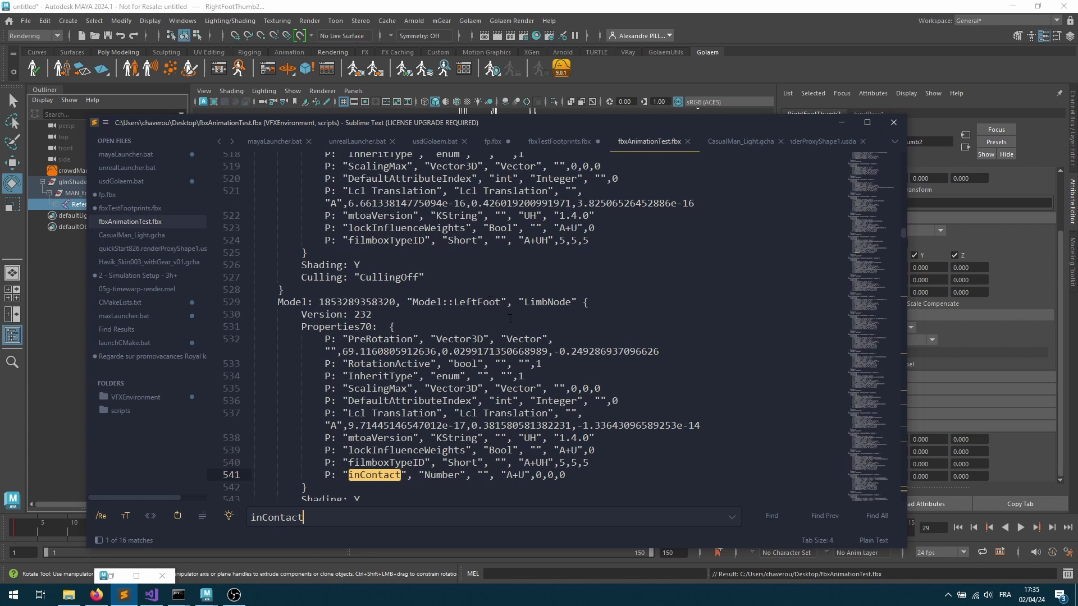
scroll(509, 319, "down", 2)
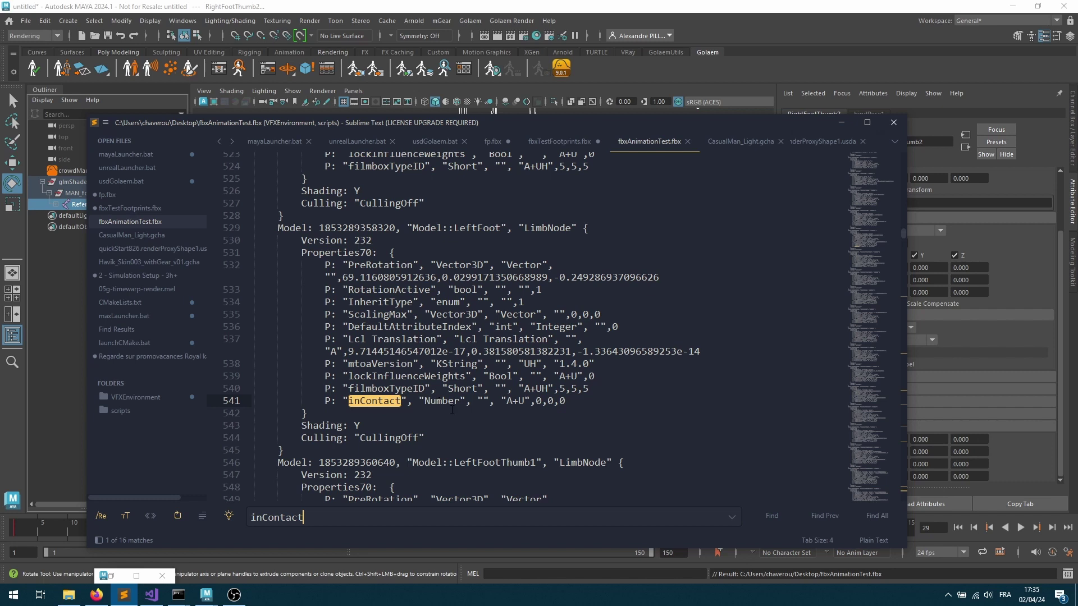
left_click(769, 520)
scroll(522, 357, "up", 2)
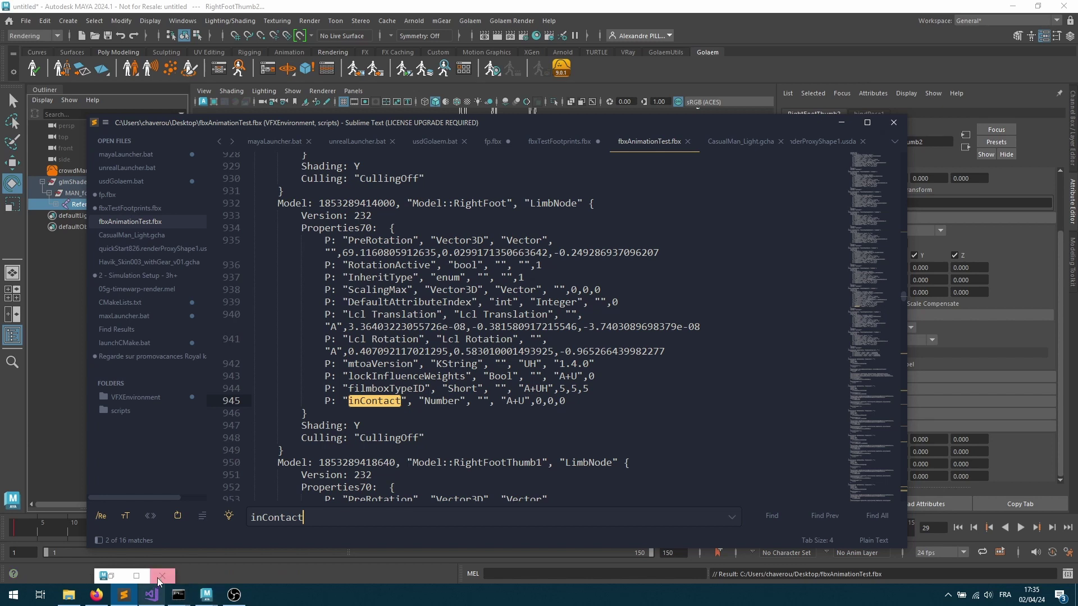
Return to Maya's Golaem Behavior Editor and insert beMotionShape4 into the link between the start and stop nodes
left_click(206, 596)
left_click(275, 561)
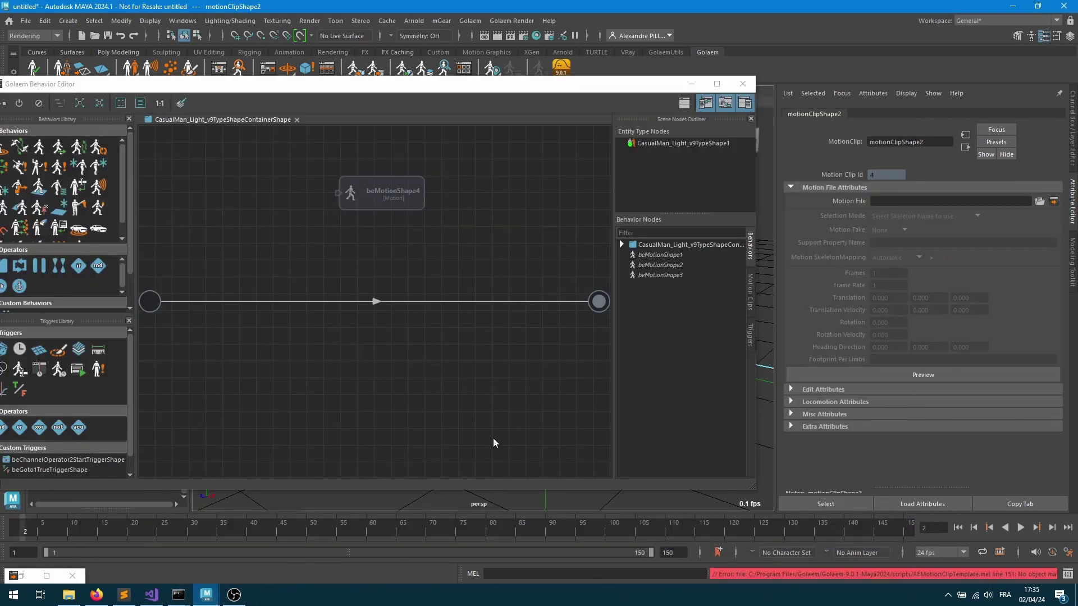
left_click(387, 195)
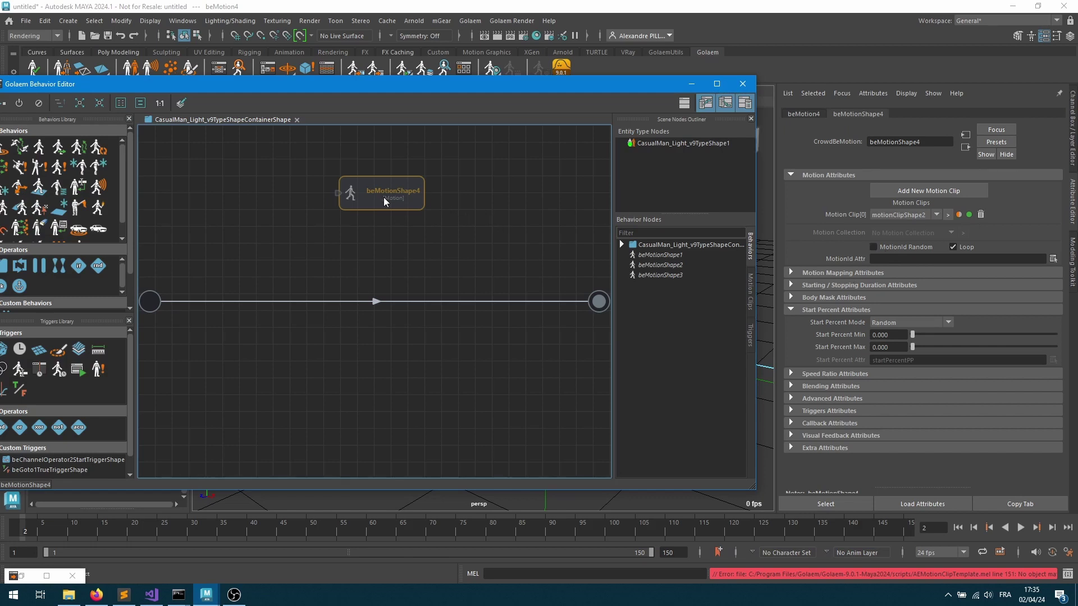
left_click_drag(385, 200, 386, 310)
Load fbxAnimationTest.fbx as the motion file of beMotionShape4 and preview the resulting motion clip
double_click(374, 315)
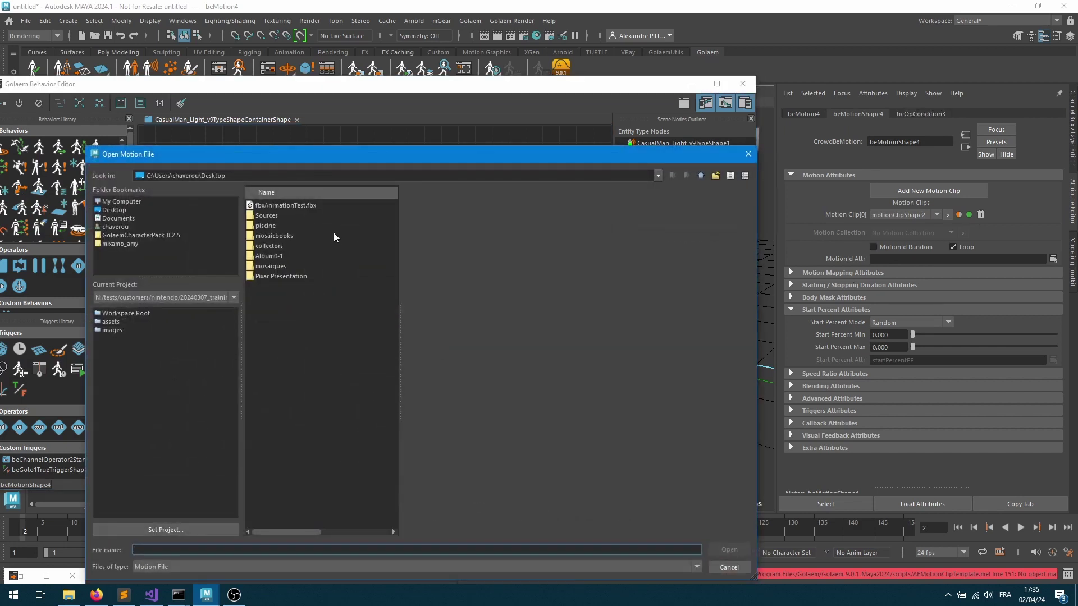
double_click(296, 207)
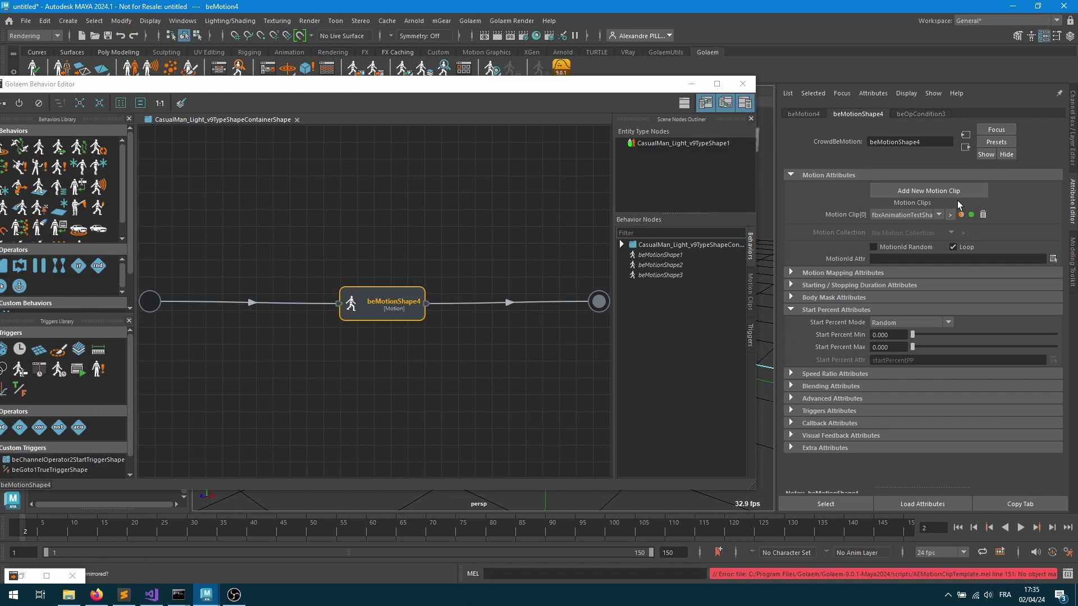
left_click(950, 215)
left_click(924, 375)
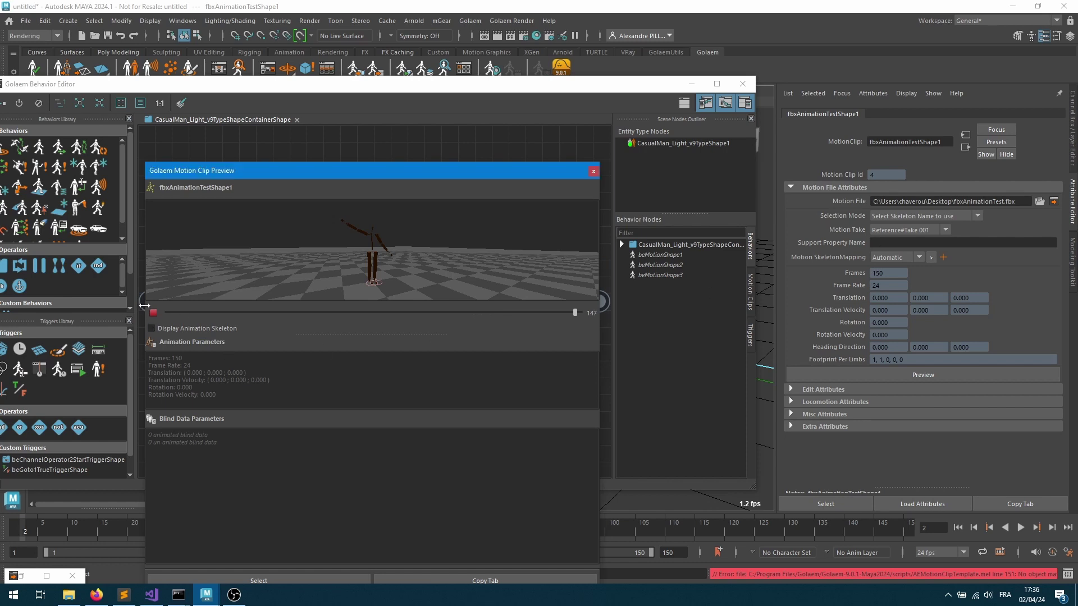
Set the motion clip's Support Property Name to inContact and close the preview
left_click(891, 242)
type("inContact")
key("Tab")
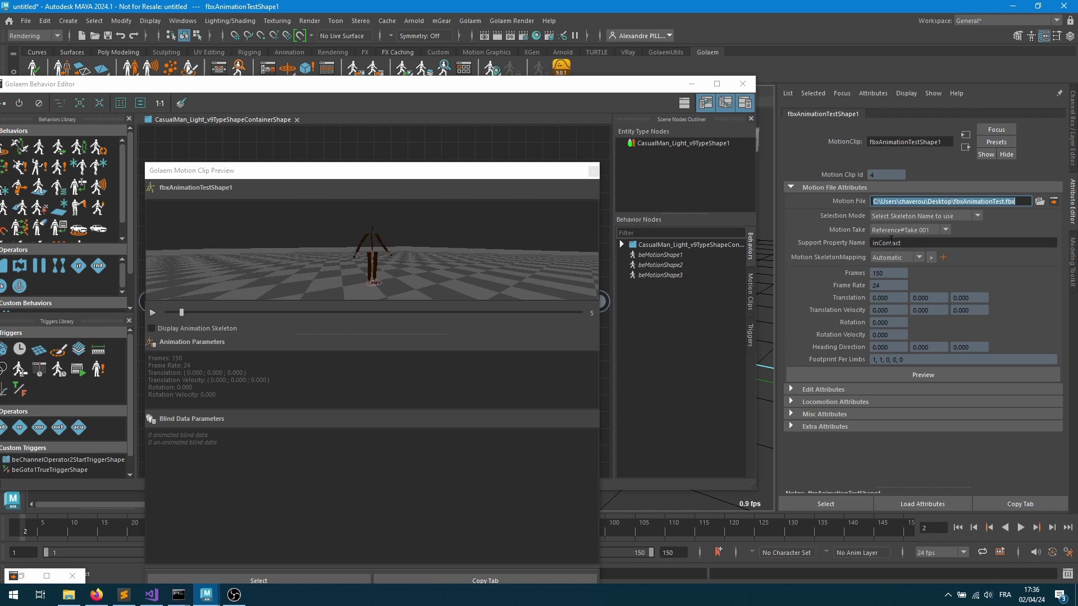
left_click(593, 170)
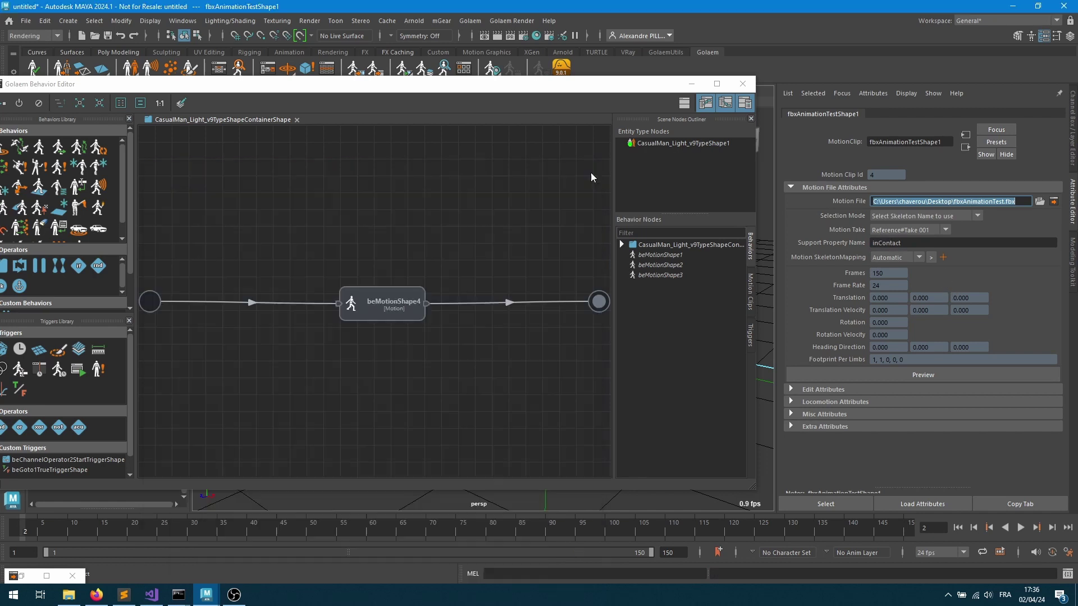
left_click(909, 242)
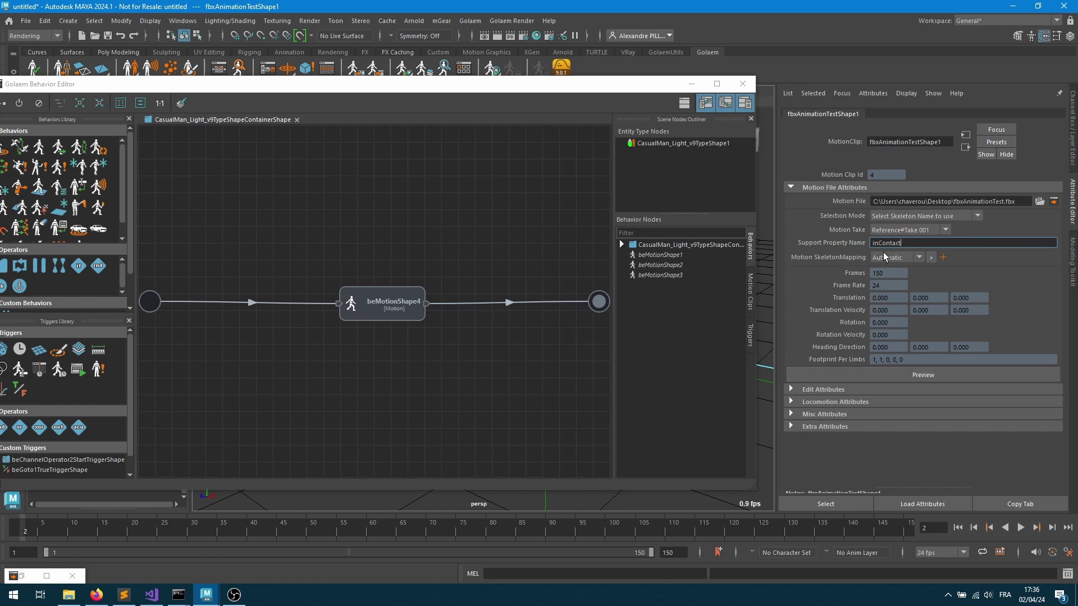
Reopen the motion clip preview, stop playback and scrub to frame 114 to check the footprints
left_click(928, 372)
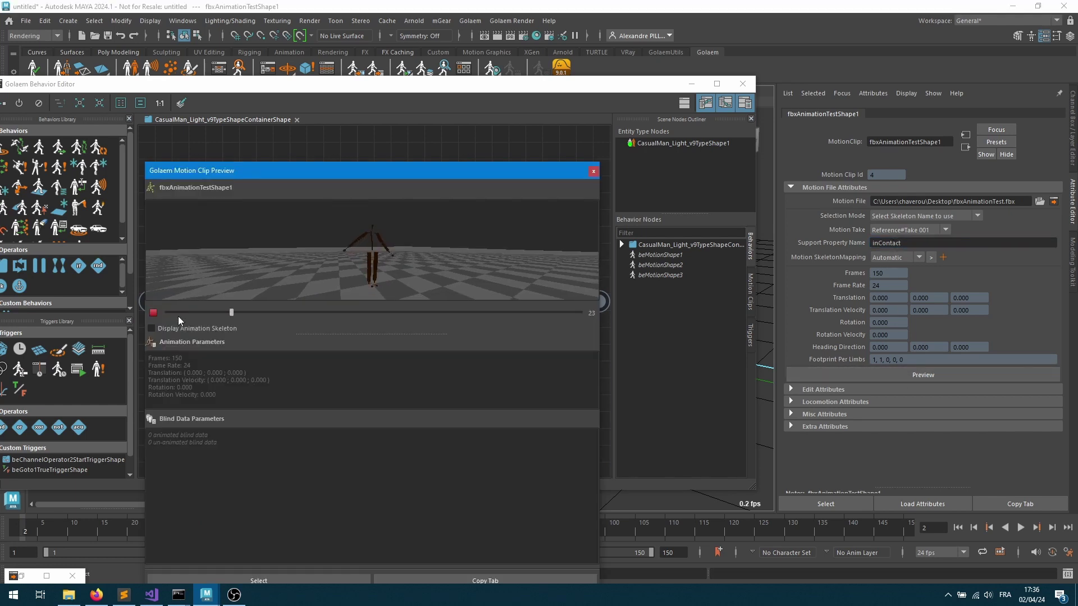
left_click(153, 313)
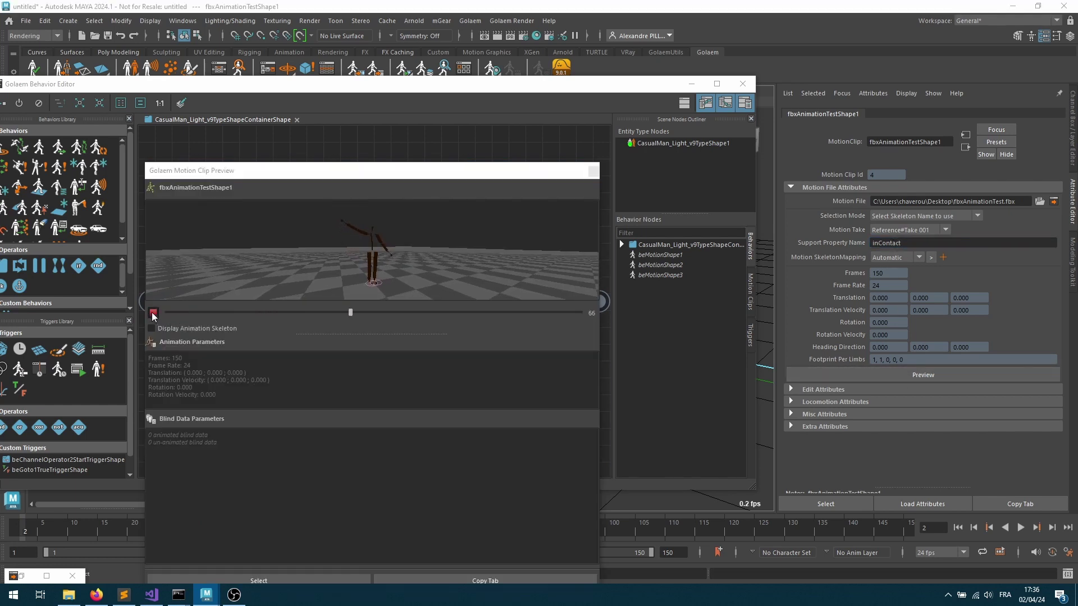
left_click_drag(350, 311, 388, 316)
left_click_drag(456, 317, 483, 317)
left_click(376, 221)
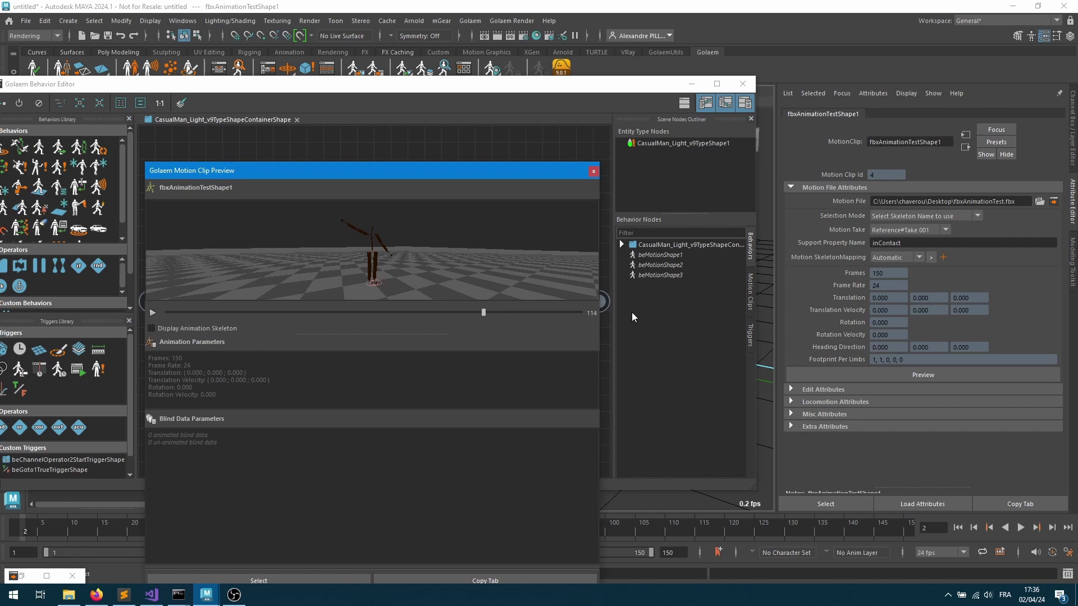